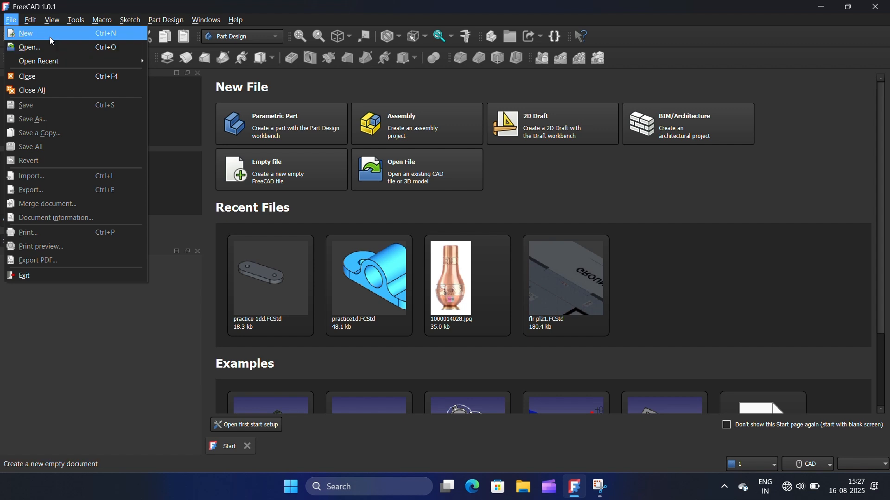
# Step: Create a new document and start a body sketch on the XZ plane
pyautogui.click(49, 36)
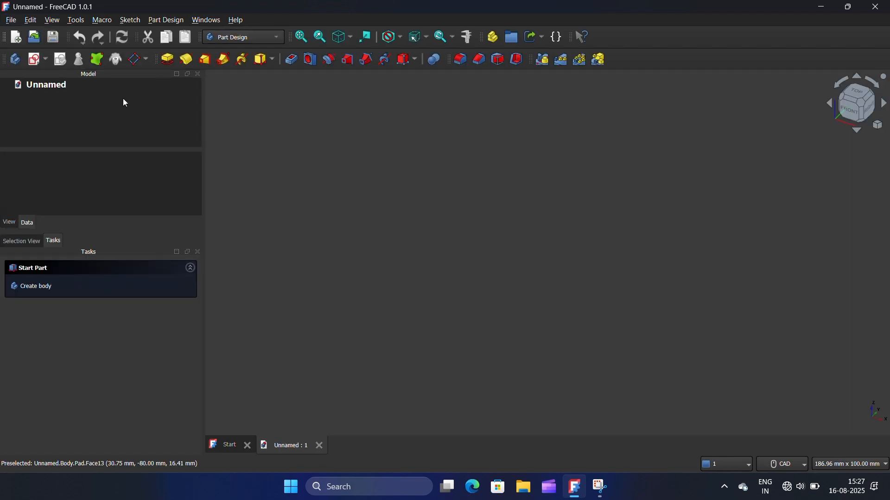
pyautogui.click(35, 62)
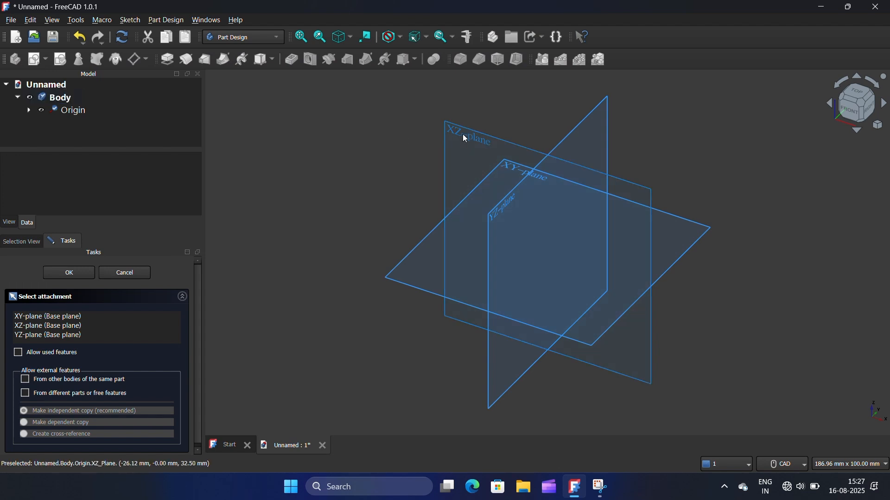
pyautogui.click(464, 136)
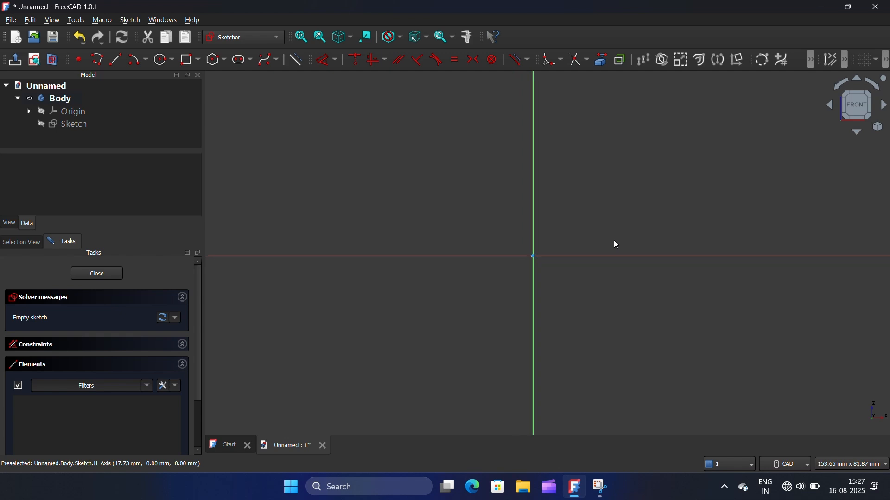
# Step: Draw an open five-segment polyline with its base about 94 mm long on the horizontal axis, sides about 14 mm high, and a central gap on top
pyautogui.click(97, 59)
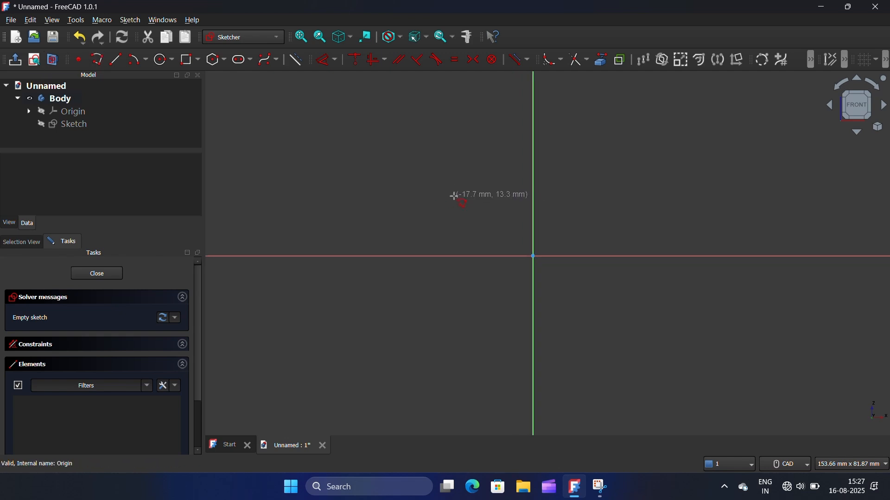
pyautogui.click(454, 196)
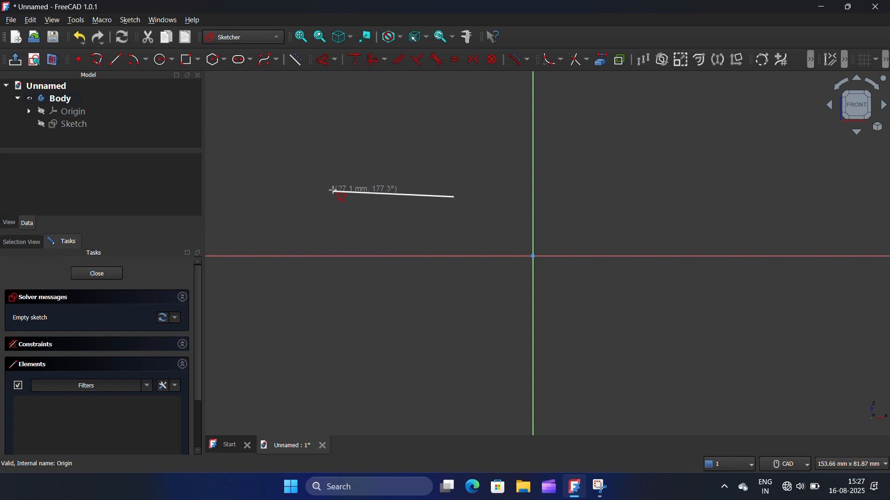
pyautogui.click(333, 190)
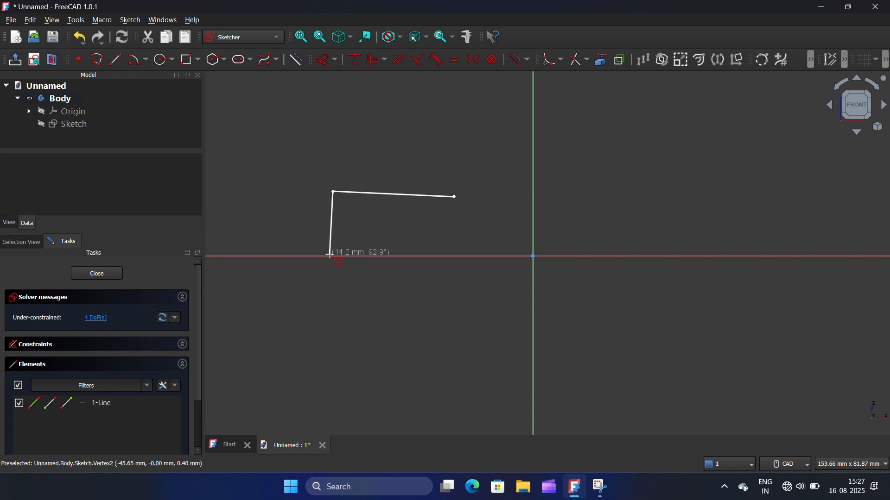
pyautogui.click(329, 256)
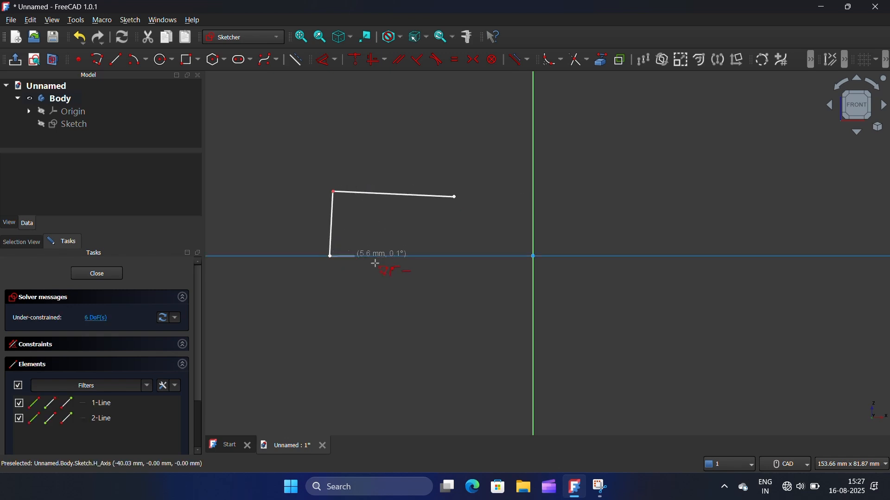
pyautogui.click(751, 256)
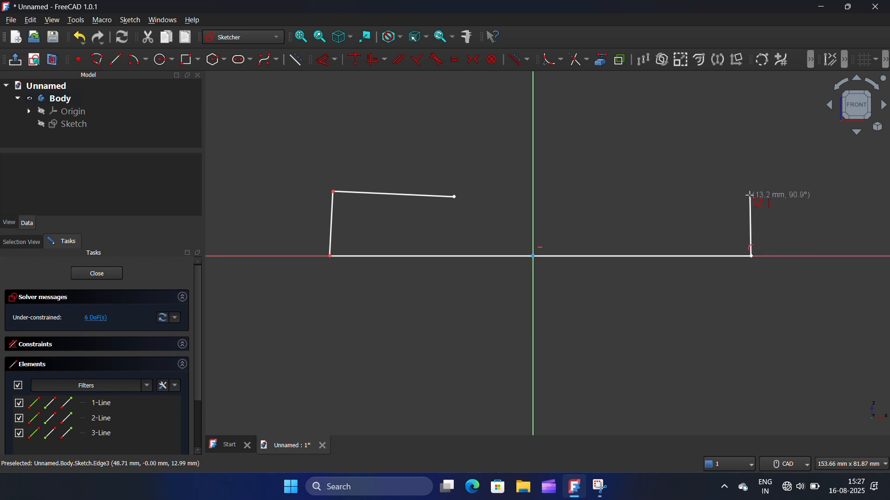
pyautogui.click(751, 190)
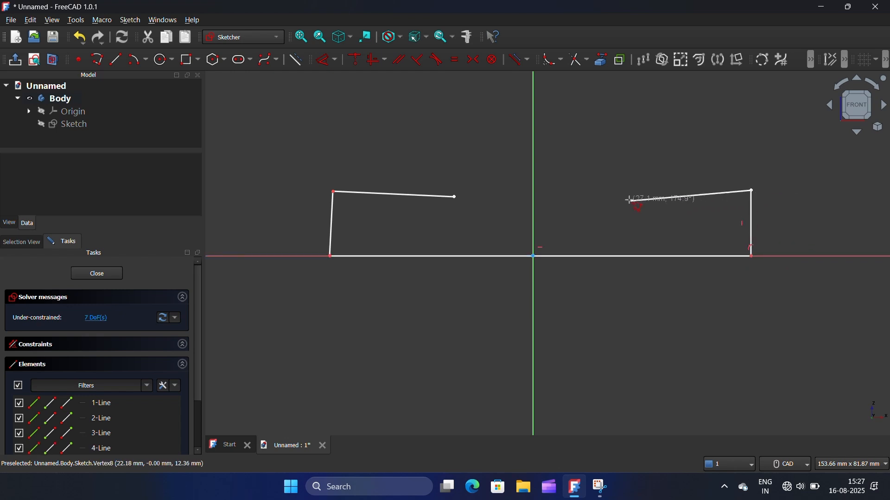
pyautogui.click(581, 190)
pyautogui.rightClick(640, 156)
pyautogui.scroll(-1, 383, 169)
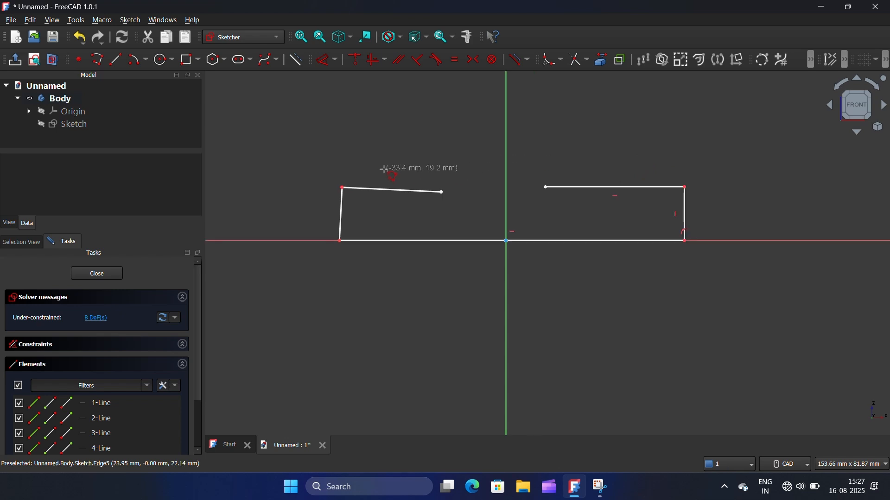
pyautogui.scroll(-1, 384, 169)
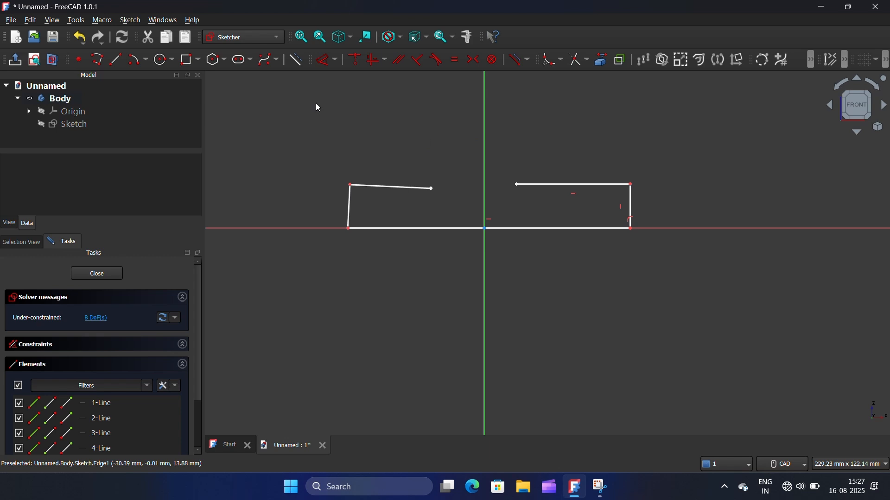
# Step: Constrain the profile's upper left line to horizontal and its left side line to vertical
pyautogui.click(379, 59)
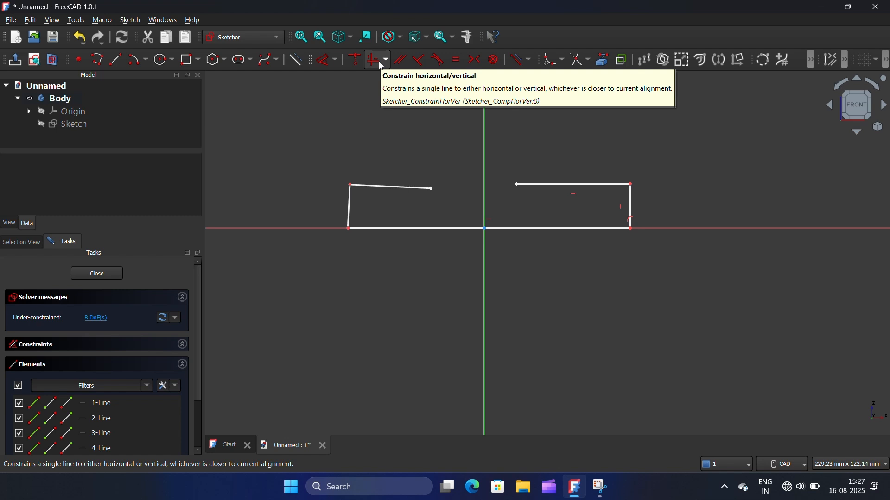
pyautogui.click(391, 187)
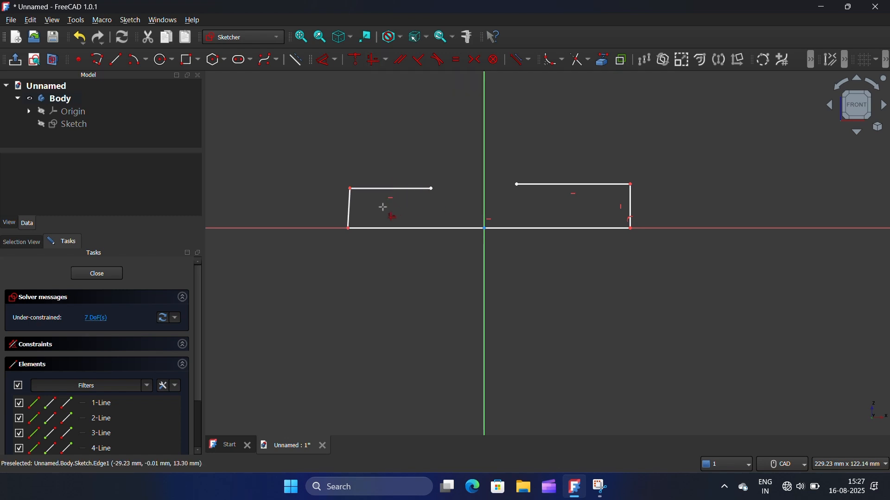
pyautogui.click(348, 206)
pyautogui.scroll(-1, 416, 116)
pyautogui.scroll(2, 416, 117)
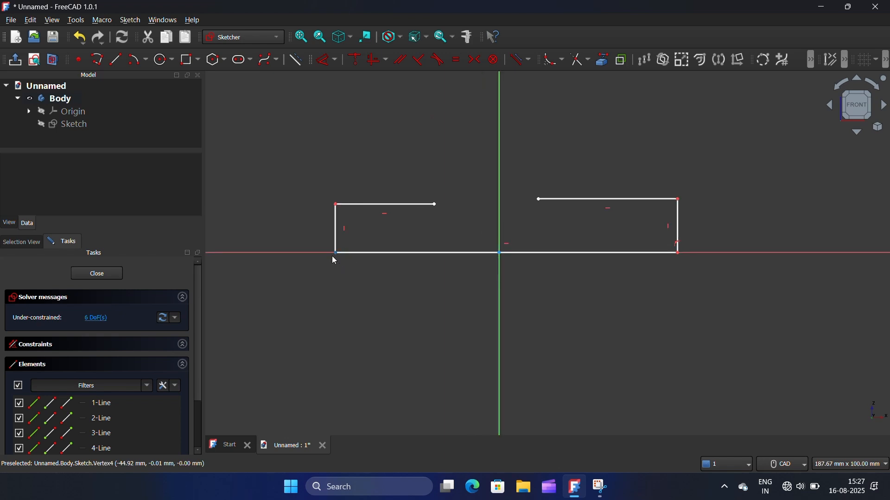
# Step: Constrain the profile's two bottom corners and its two upper outer corners to be symmetric about the vertical axis
pyautogui.click(333, 255)
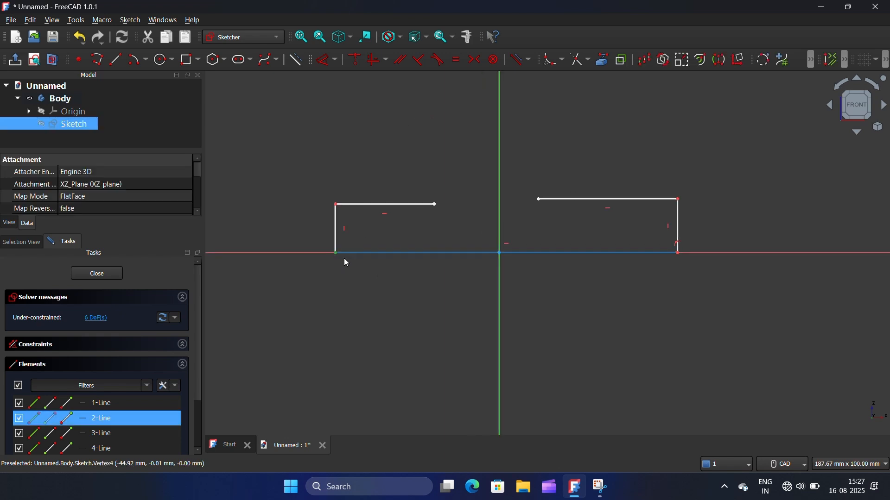
pyautogui.click(680, 256)
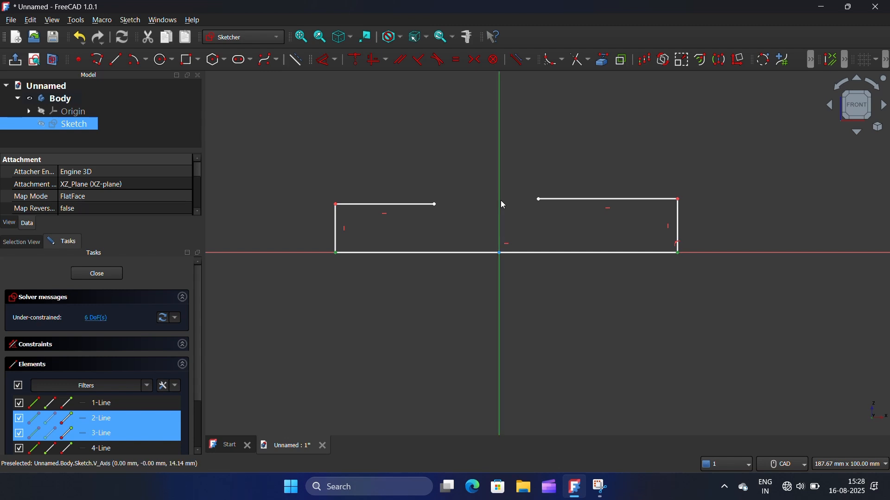
pyautogui.click(473, 65)
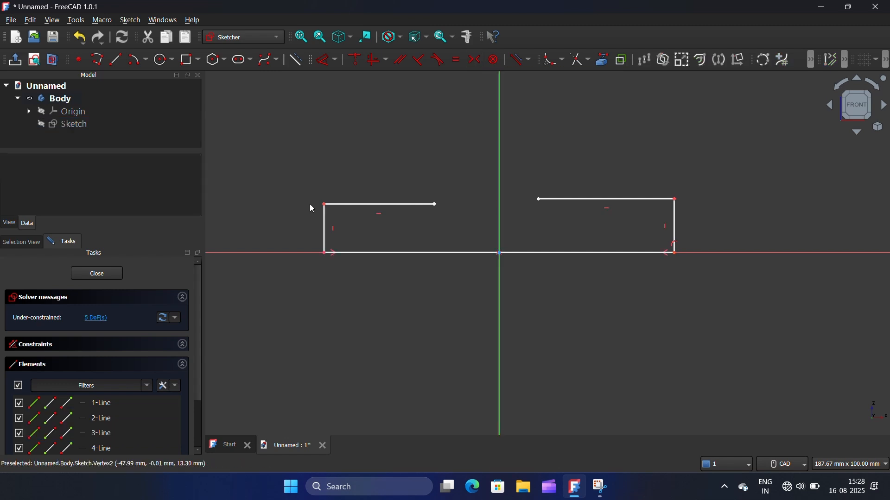
pyautogui.click(328, 206)
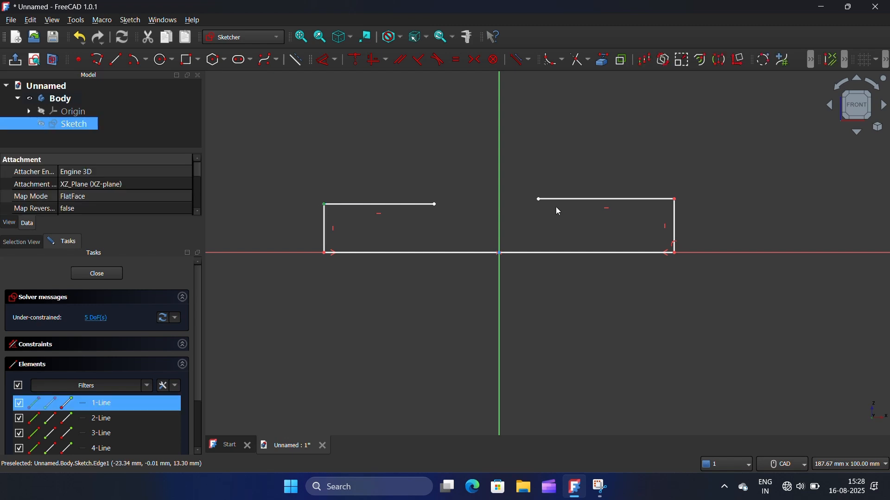
pyautogui.click(676, 200)
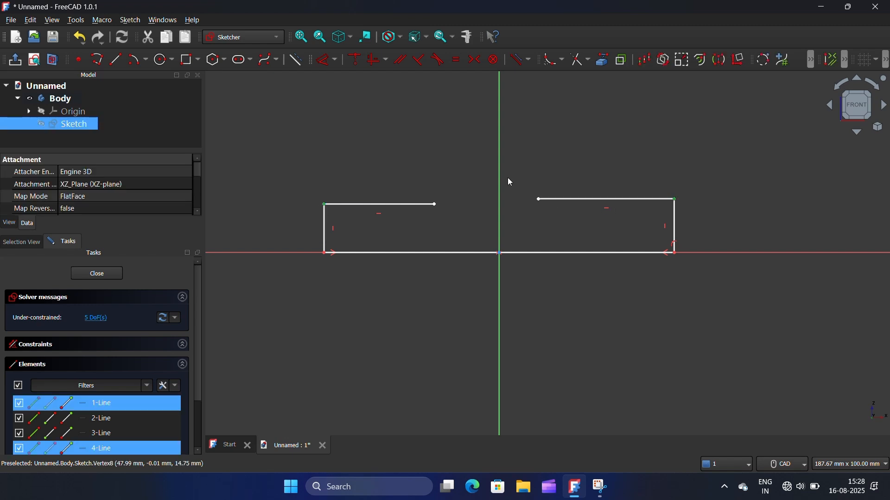
pyautogui.click(473, 59)
# Step: Constrain the inner endpoints of the two upper lines to be symmetric about the vertical axis
pyautogui.click(436, 205)
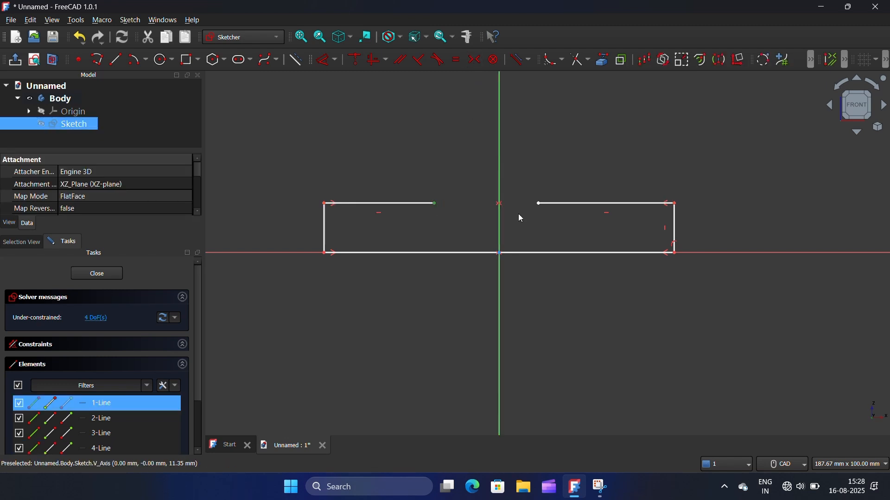
pyautogui.click(499, 175)
pyautogui.click(475, 60)
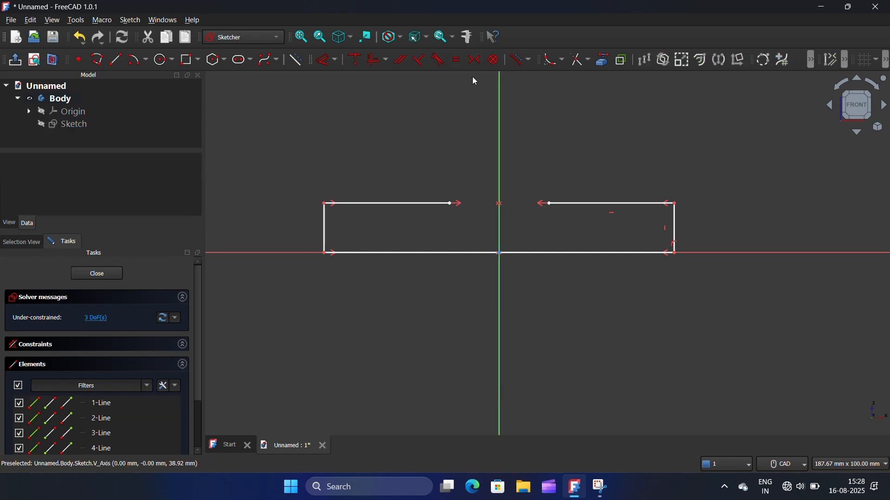
# Step: Dimension the profile's base line to a length of 220 mm
pyautogui.scroll(-1, 516, 177)
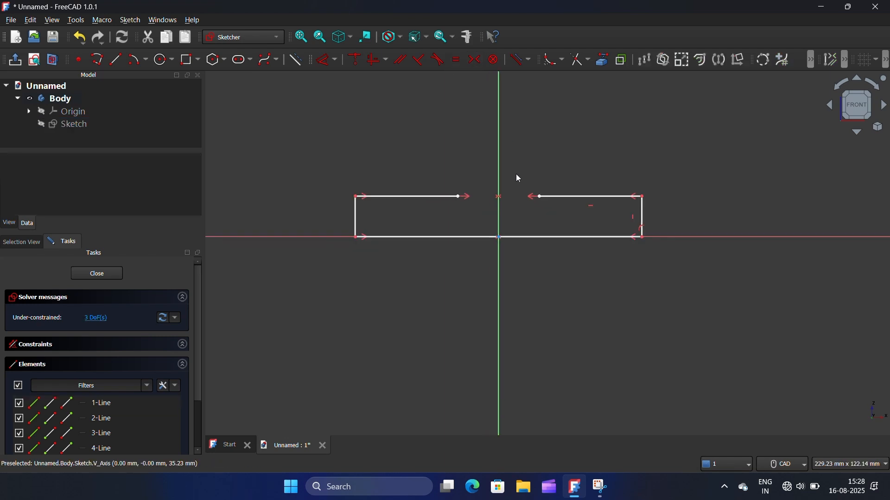
pyautogui.click(457, 238)
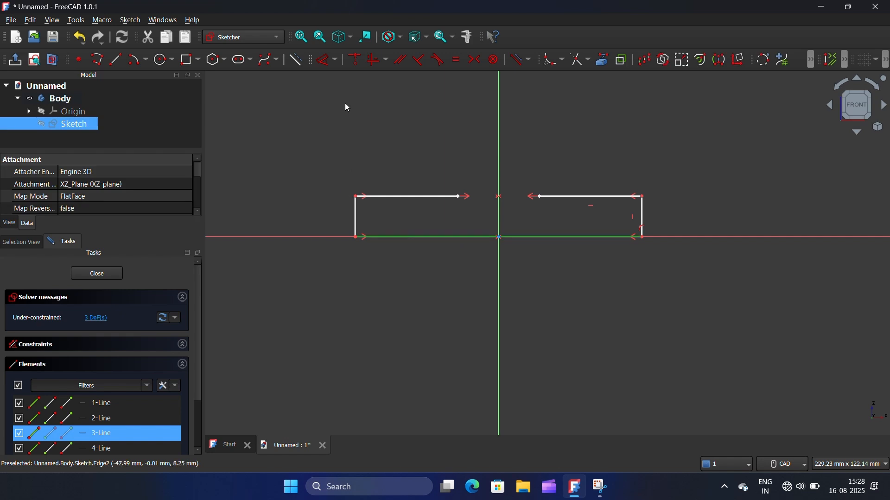
pyautogui.click(326, 67)
pyautogui.click(409, 291)
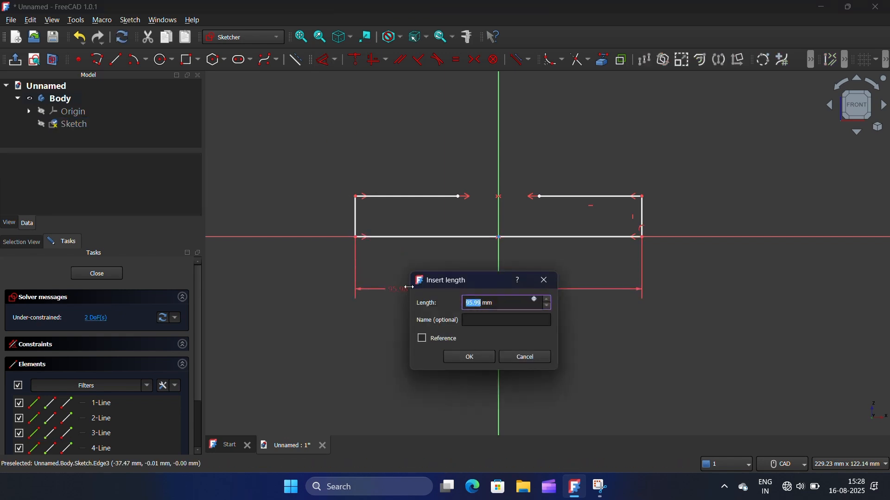
pyautogui.write('220')
pyautogui.click(482, 359)
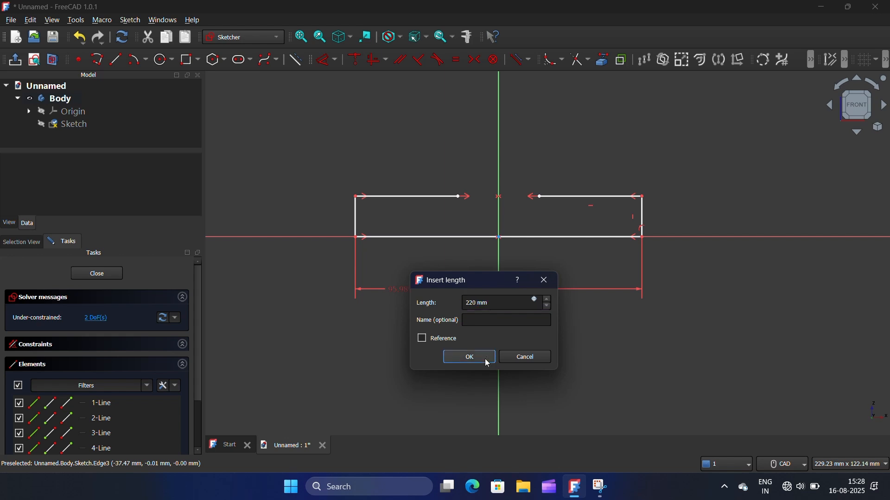
# Step: Dimension the profile's right side line to a height of 20 mm
pyautogui.scroll(-3, 464, 315)
pyautogui.scroll(3, 663, 257)
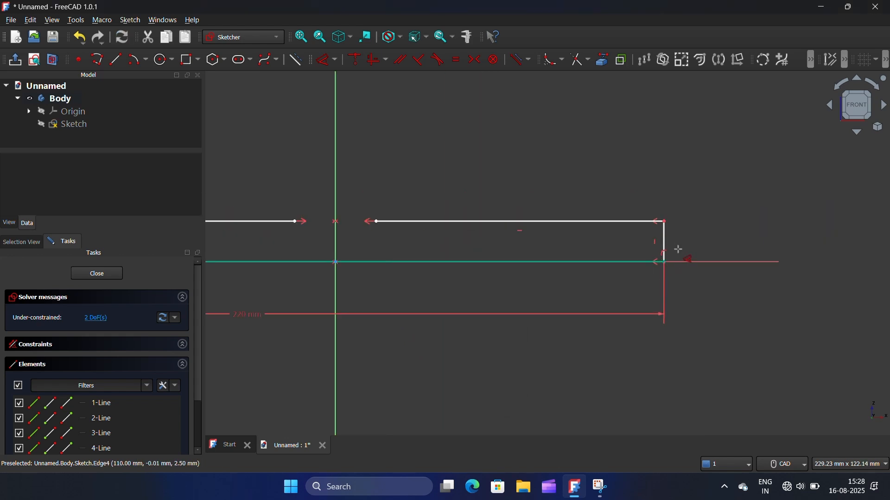
pyautogui.click(670, 249)
pyautogui.press('d')
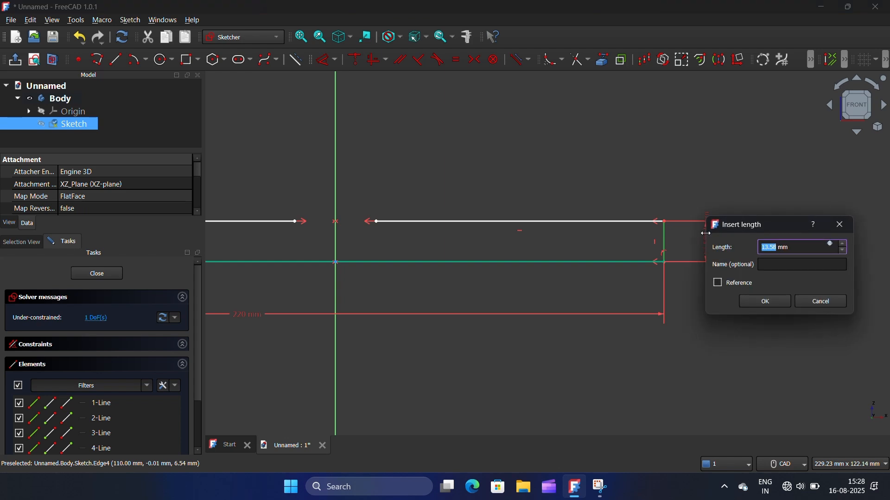
pyautogui.write('20')
pyautogui.press('Return')
# Step: Draw a 50 mm diameter circle centred on the vertical axis above the gap, about 48 mm above the horizontal axis
pyautogui.scroll(-4, 693, 222)
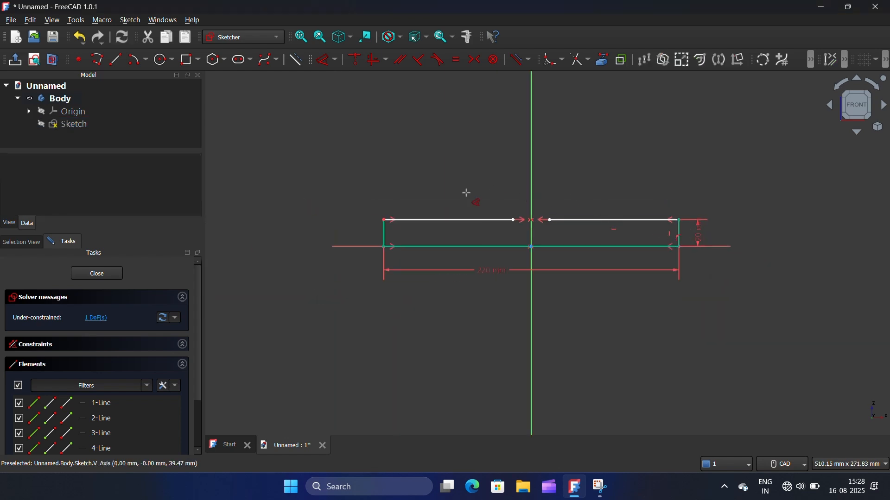
pyautogui.scroll(2, 447, 197)
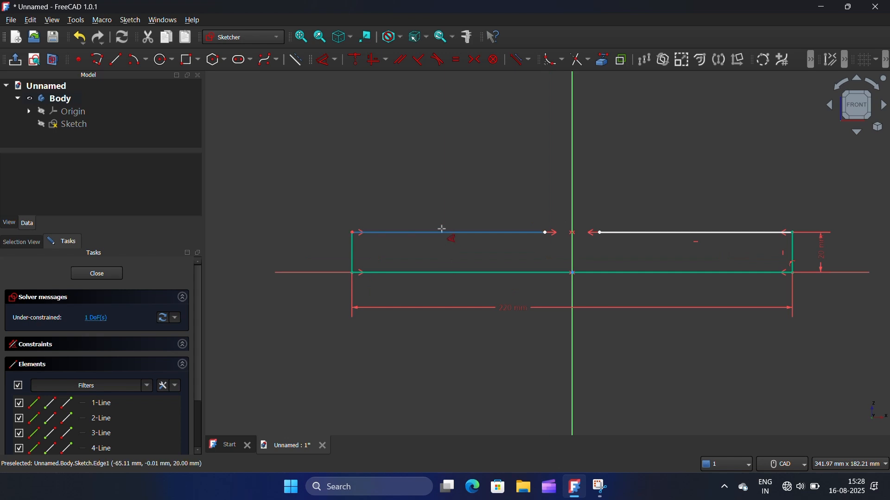
pyautogui.click(158, 66)
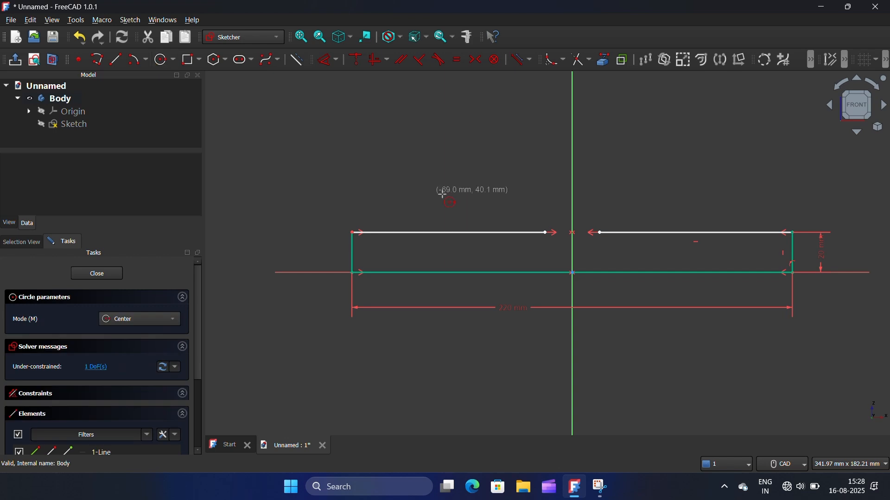
pyautogui.click(573, 174)
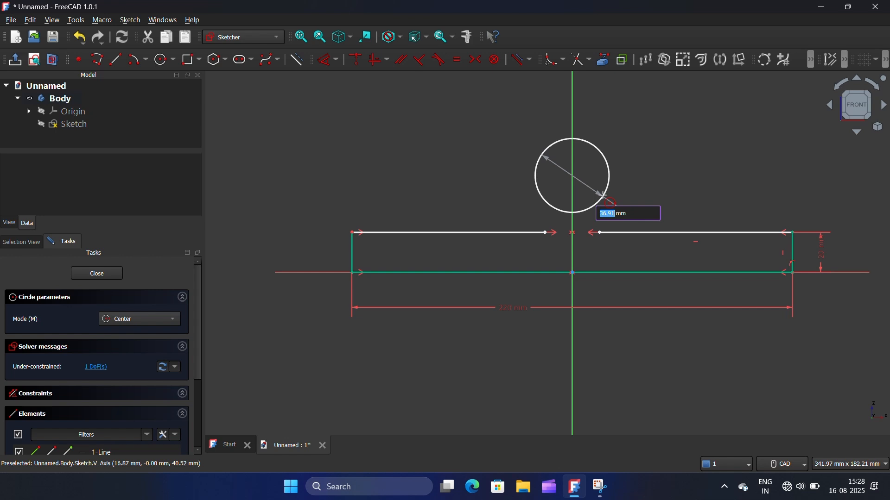
pyautogui.write('50')
pyautogui.press('Return')
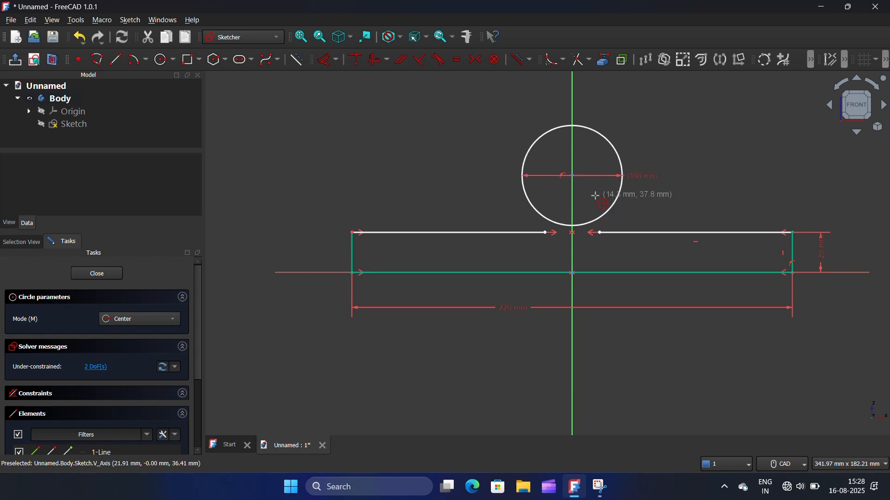
pyautogui.scroll(-3, 452, 166)
pyautogui.scroll(1, 452, 167)
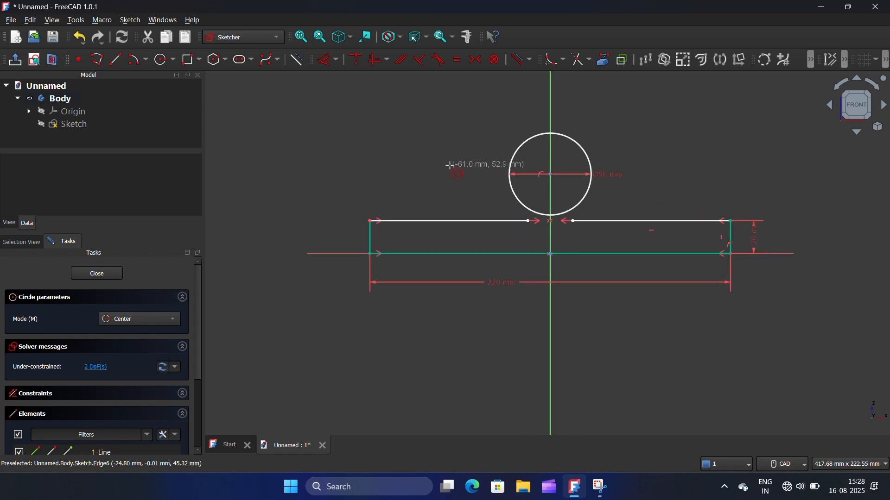
pyautogui.press('Escape')
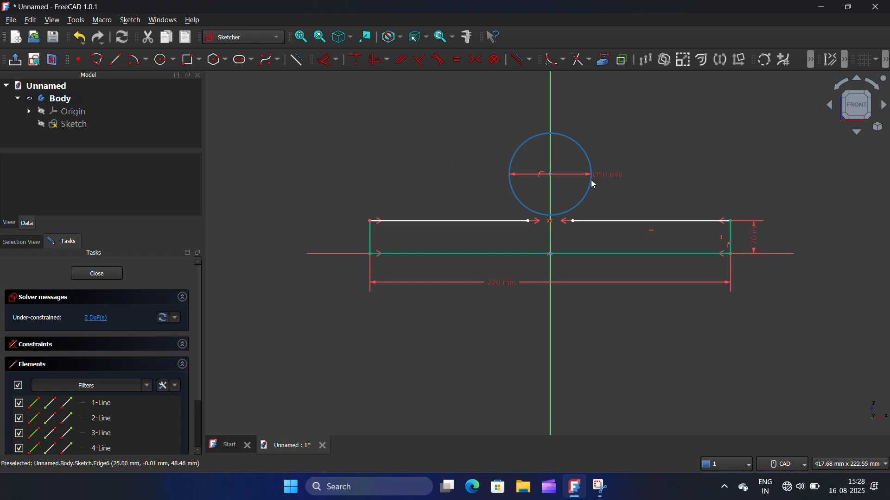
# Step: Dimension the circle's centre at a height of 40 mm above the sketch origin
pyautogui.click(550, 176)
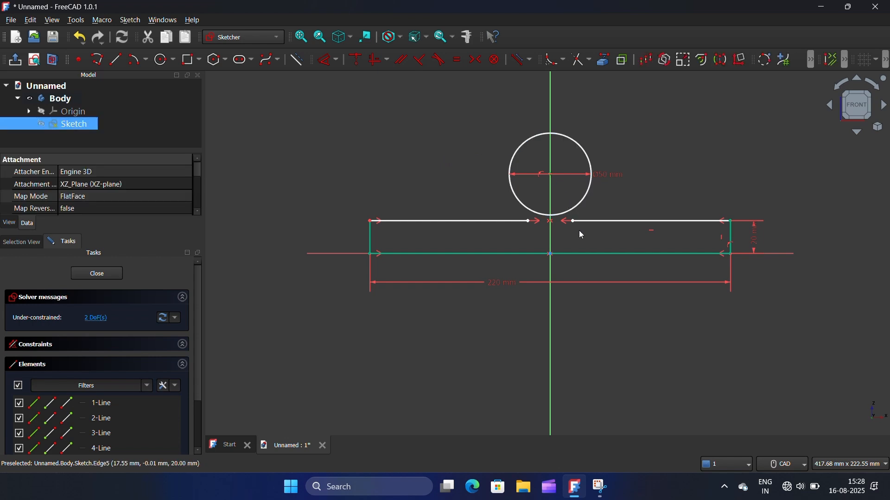
pyautogui.click(551, 254)
pyautogui.click(322, 62)
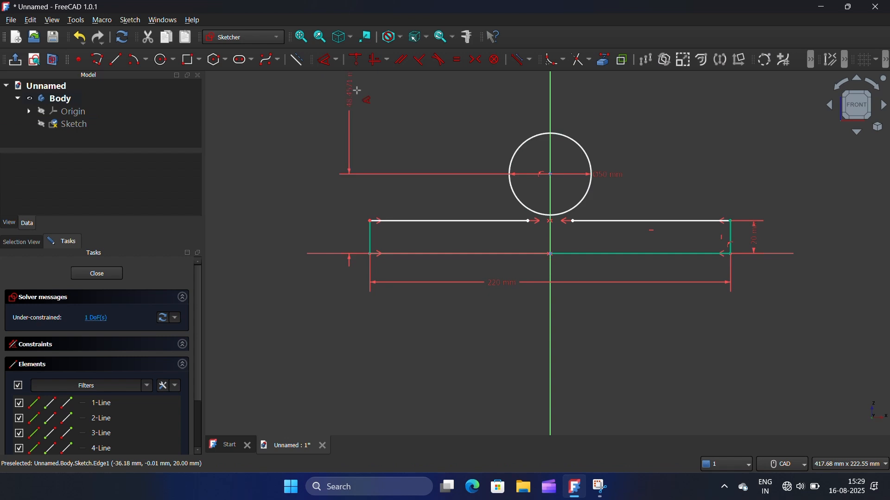
pyautogui.click(777, 198)
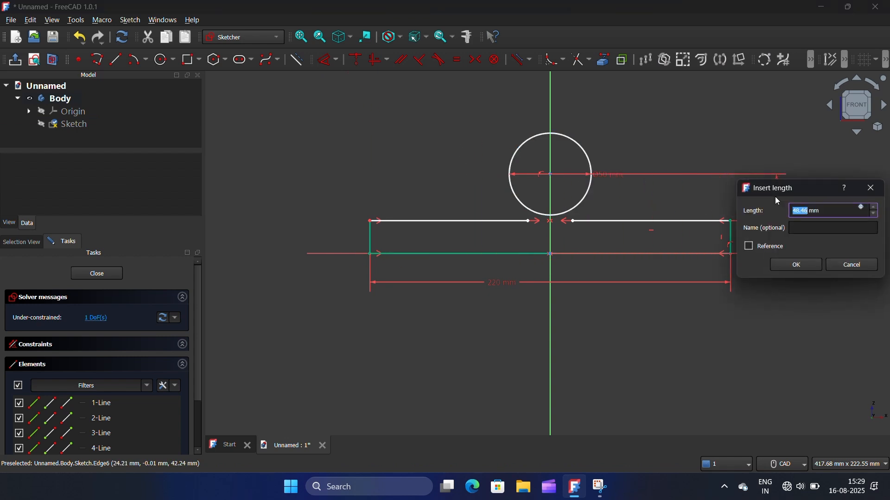
pyautogui.write('40')
pyautogui.press('Return')
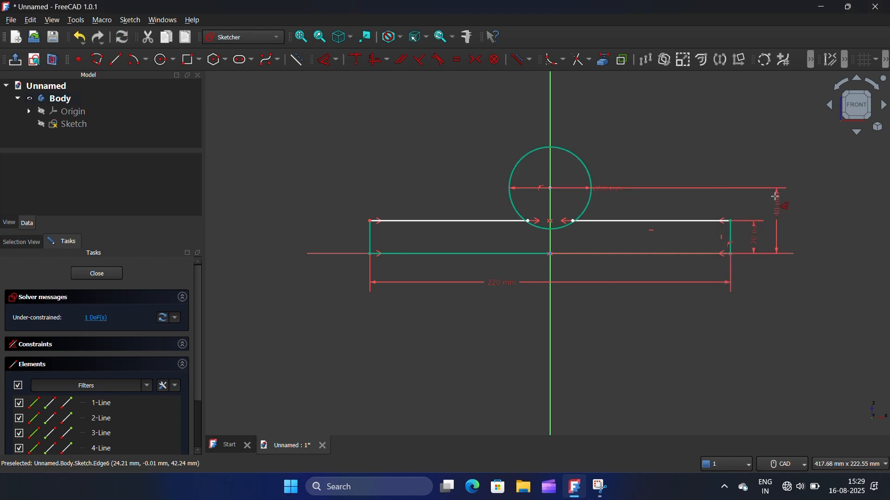
# Step: Widen the gap between the two upper lines by moving the left line's inner endpoint to about 37 mm from the vertical axis
pyautogui.scroll(3, 737, 163)
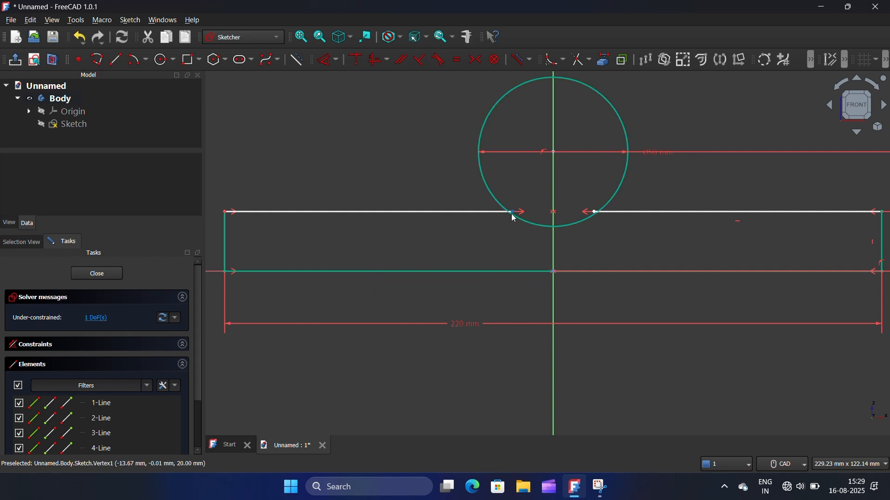
pyautogui.moveTo(521, 215); pyautogui.dragTo(448, 214)
pyautogui.scroll(-4, 541, 244)
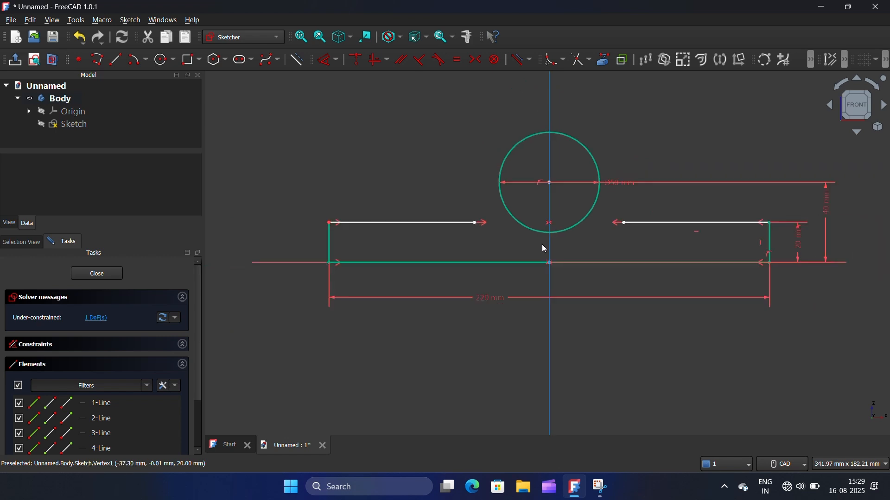
# Step: Draw a centre arc over the top of the circle, concentric with it, with a 37.5 mm radius and its start at 180°
pyautogui.scroll(1, 579, 132)
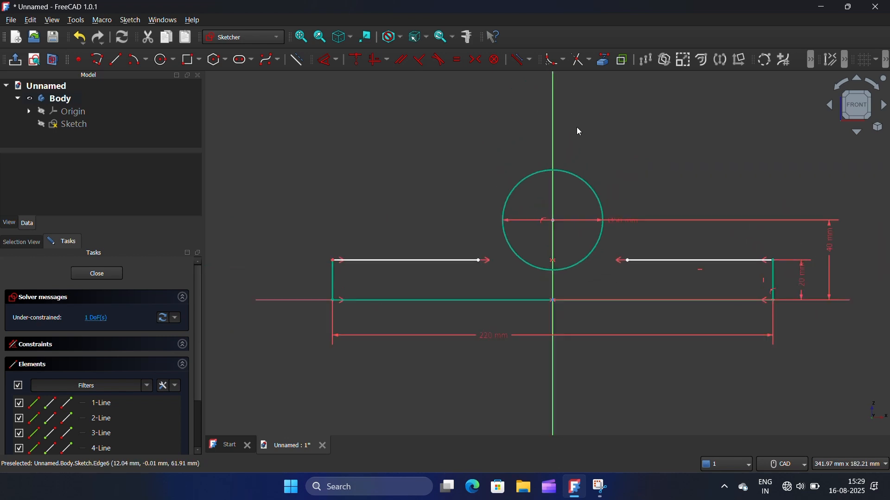
pyautogui.click(138, 65)
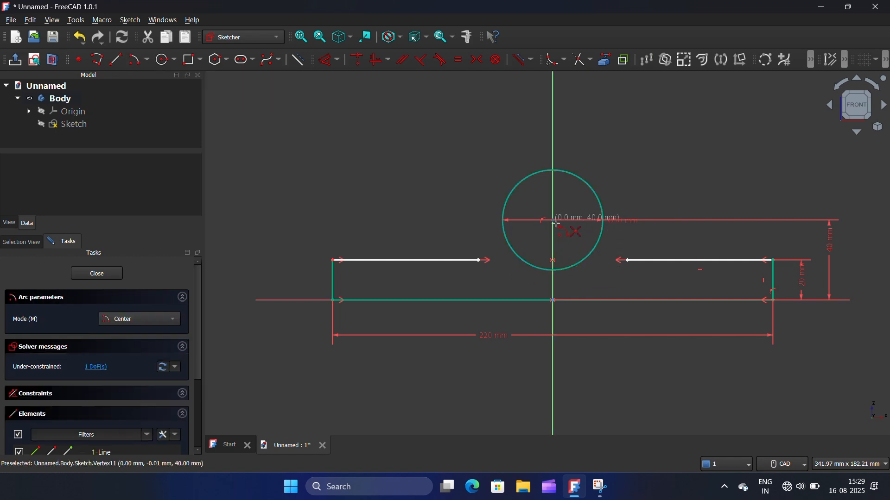
pyautogui.click(556, 224)
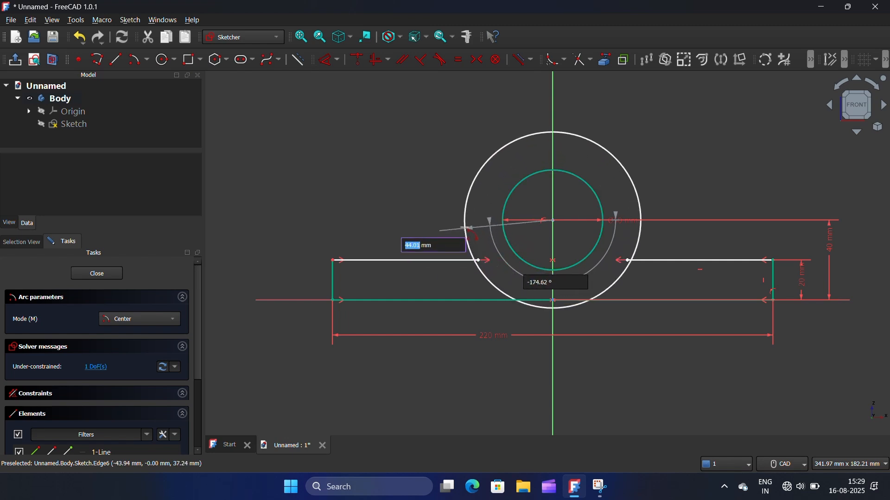
pyautogui.write('37.5')
pyautogui.press('Tab')
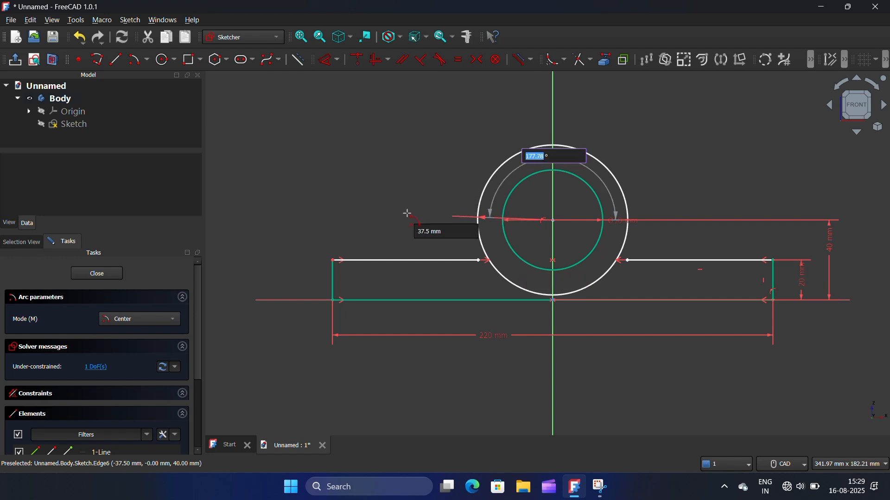
pyautogui.write('180')
pyautogui.press('Return')
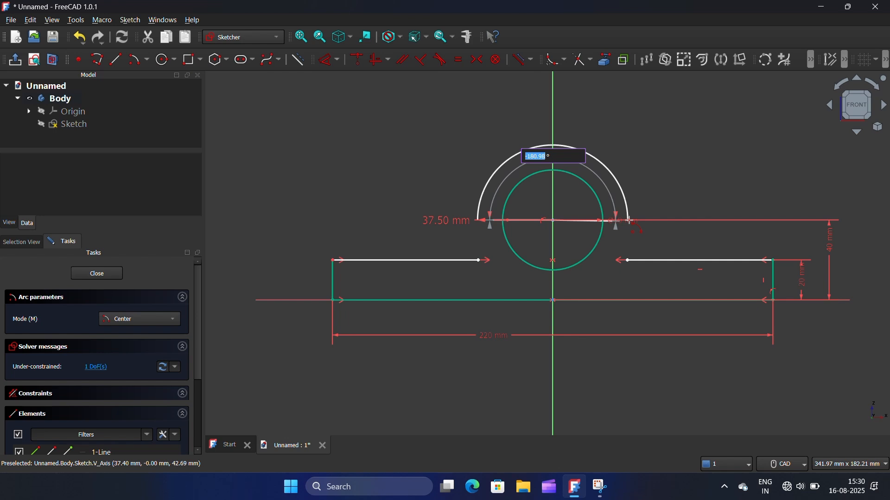
pyautogui.click(629, 220)
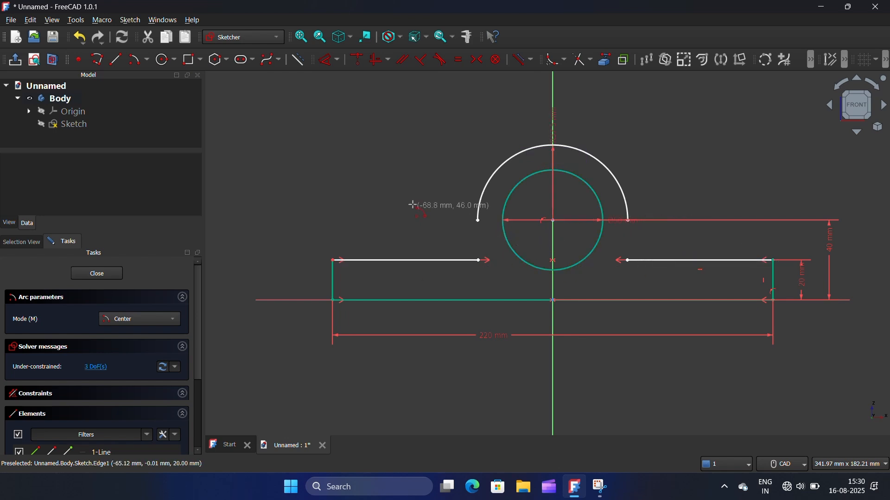
pyautogui.rightClick(402, 191)
# Step: Connect both arc ends to the inner endpoints of the upper lines with vertical lines
pyautogui.scroll(-1, 405, 193)
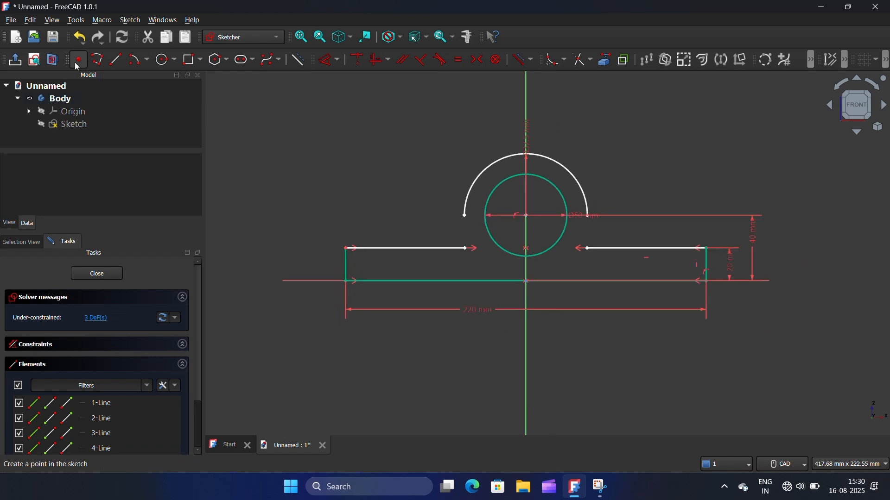
pyautogui.click(115, 59)
pyautogui.scroll(3, 484, 263)
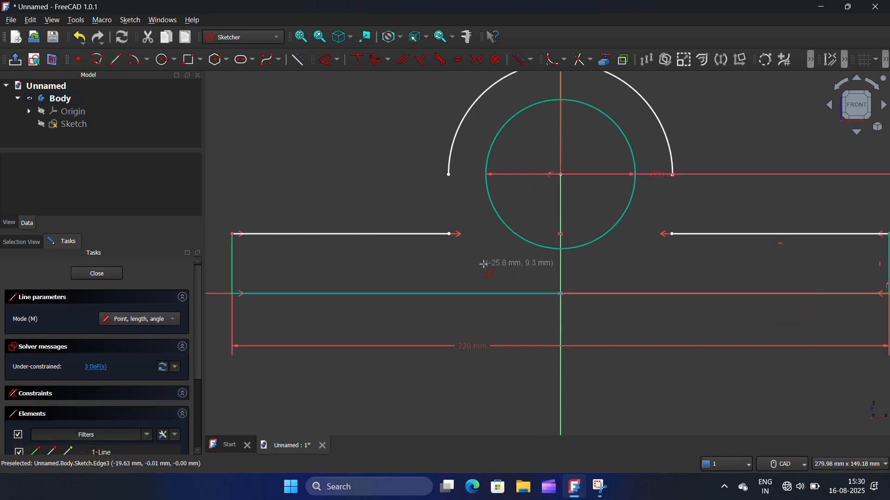
pyautogui.click(450, 180)
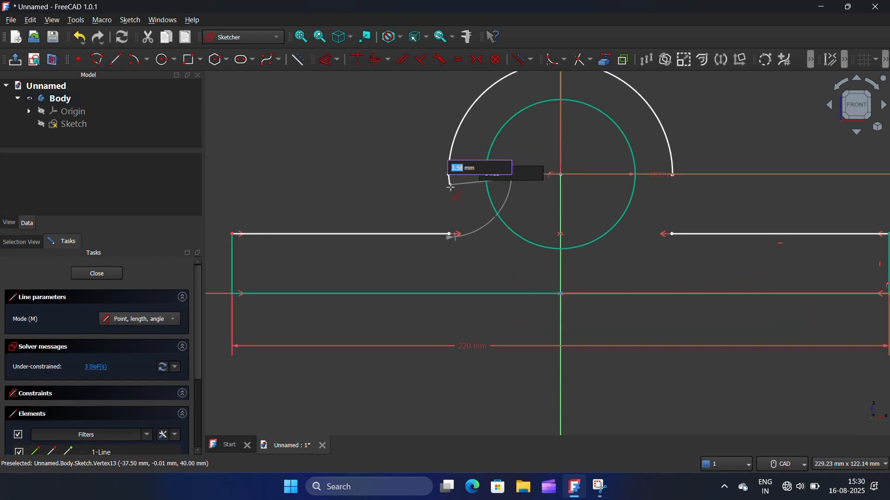
pyautogui.click(449, 234)
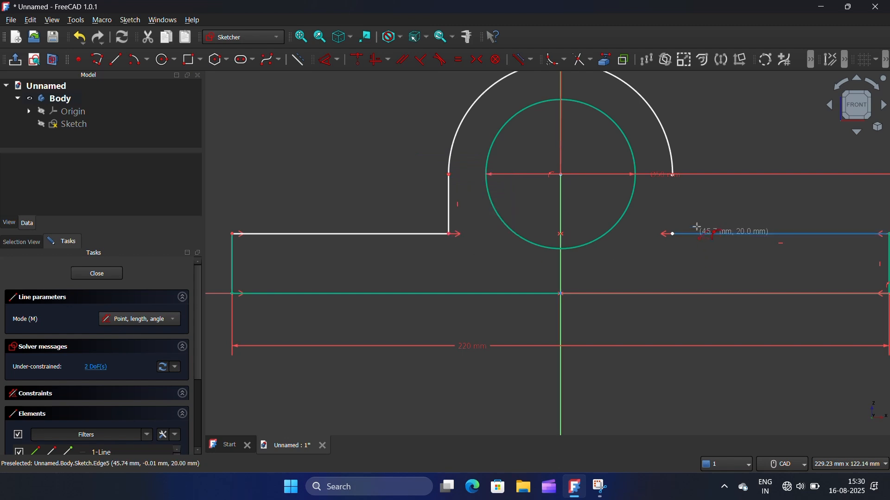
pyautogui.click(672, 176)
pyautogui.click(674, 234)
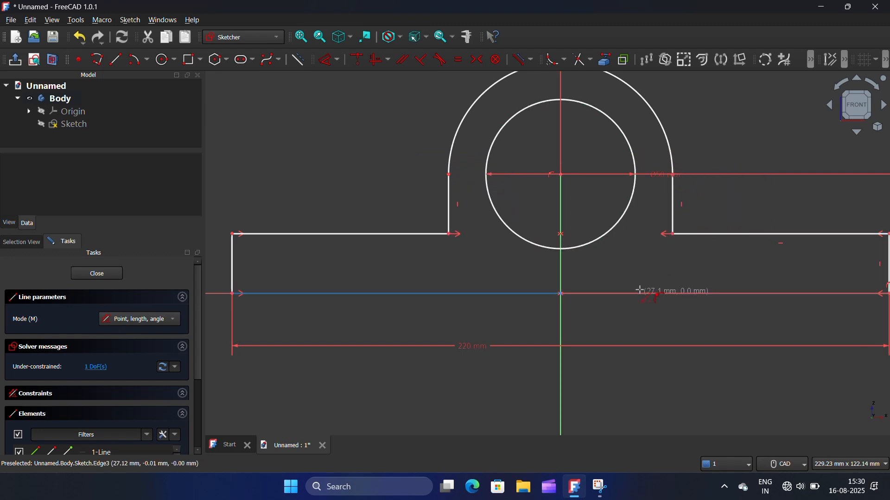
pyautogui.scroll(-3, 587, 292)
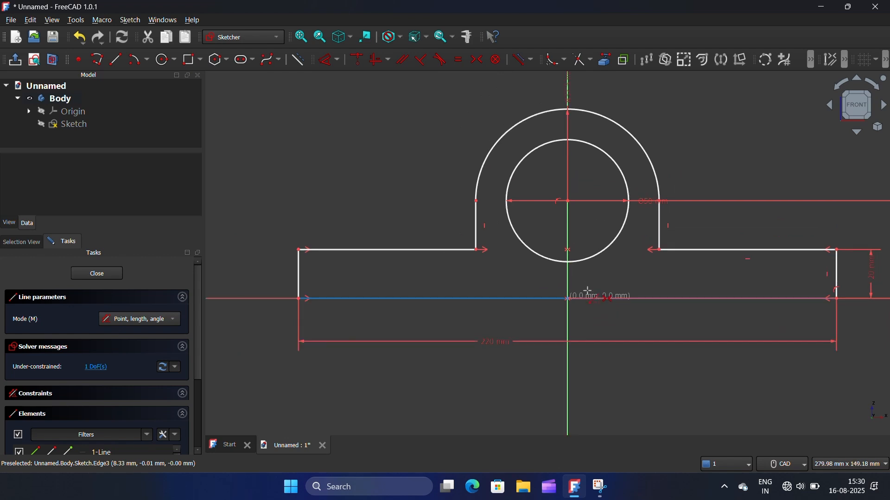
pyautogui.press('Escape')
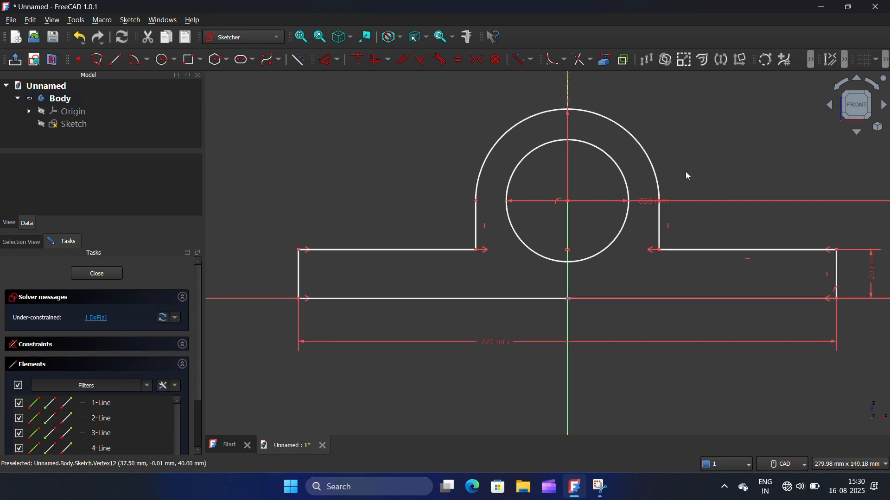
# Step: Constrain the two endpoints of the outer arc to be symmetric about the vertical axis
pyautogui.scroll(4, 491, 190)
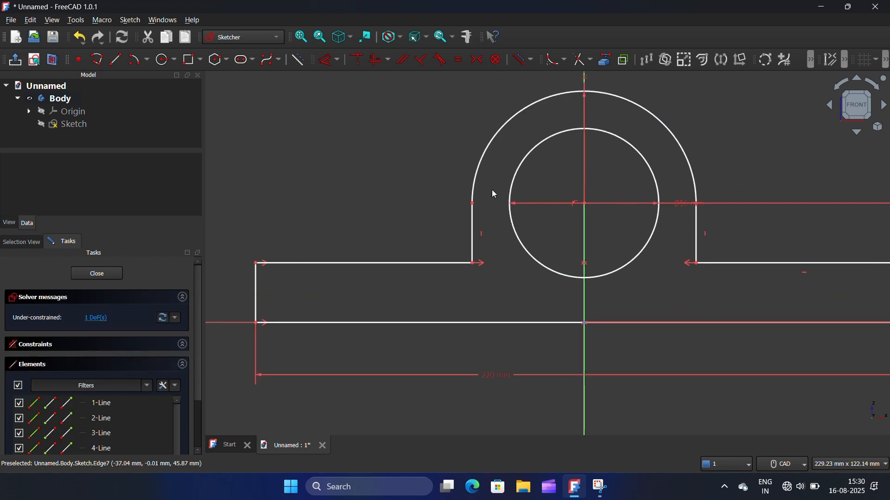
pyautogui.click(468, 207)
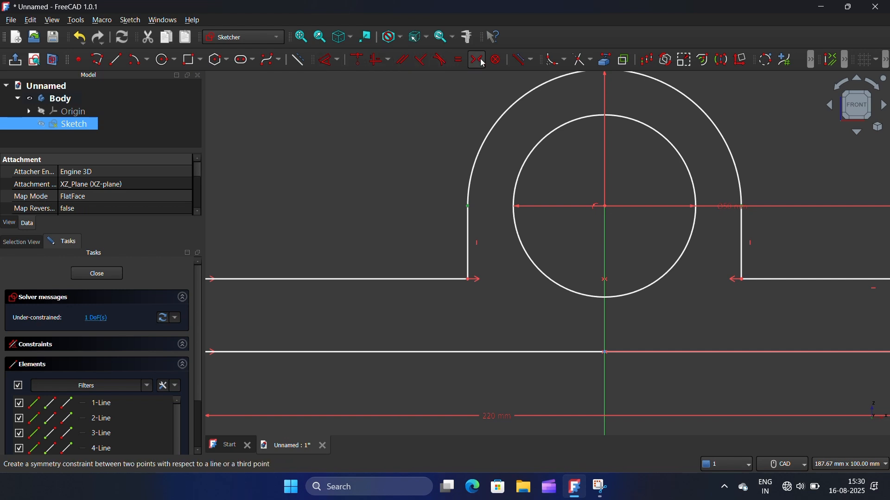
pyautogui.scroll(-1, 466, 156)
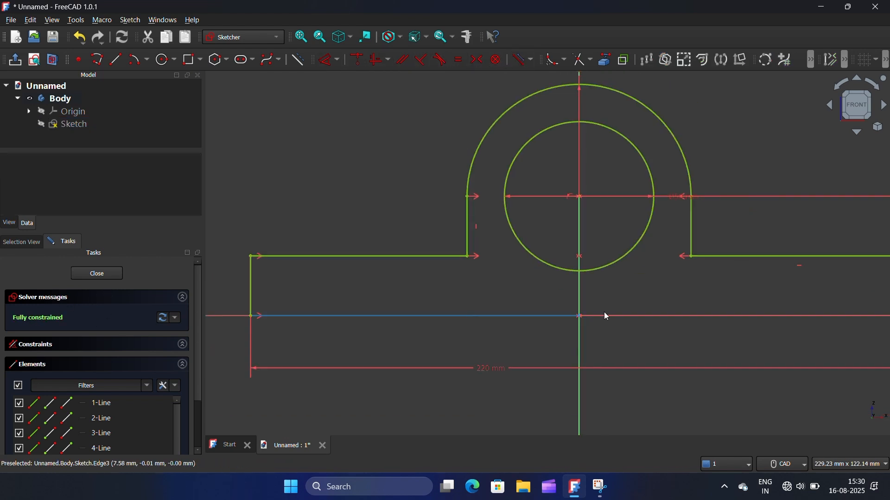
# Step: Fillet both inner corners where the vertical lines meet the upper horizontal lines, preserving the corner points
pyautogui.click(556, 60)
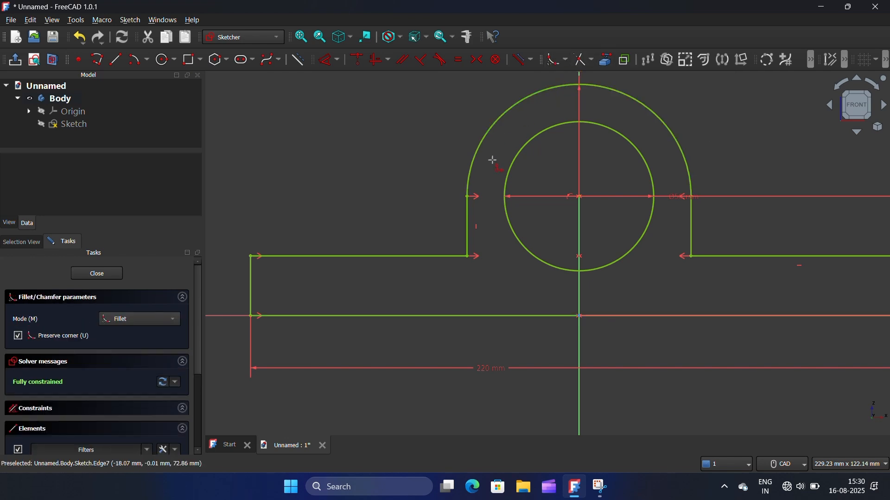
pyautogui.scroll(2, 469, 256)
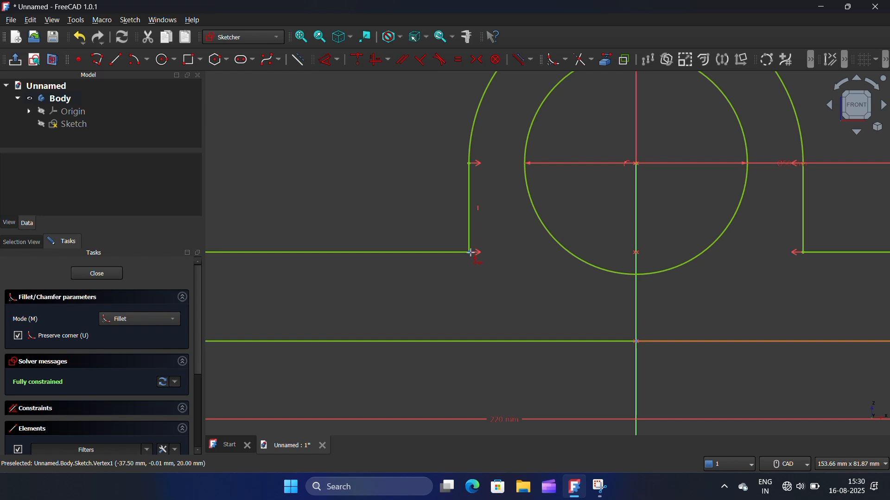
pyautogui.click(471, 253)
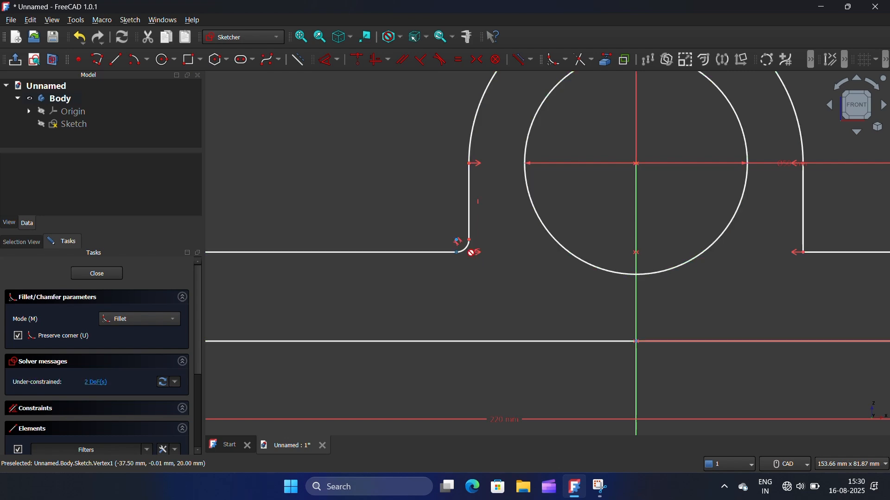
pyautogui.click(805, 256)
pyautogui.scroll(-2, 500, 276)
pyautogui.rightClick(422, 213)
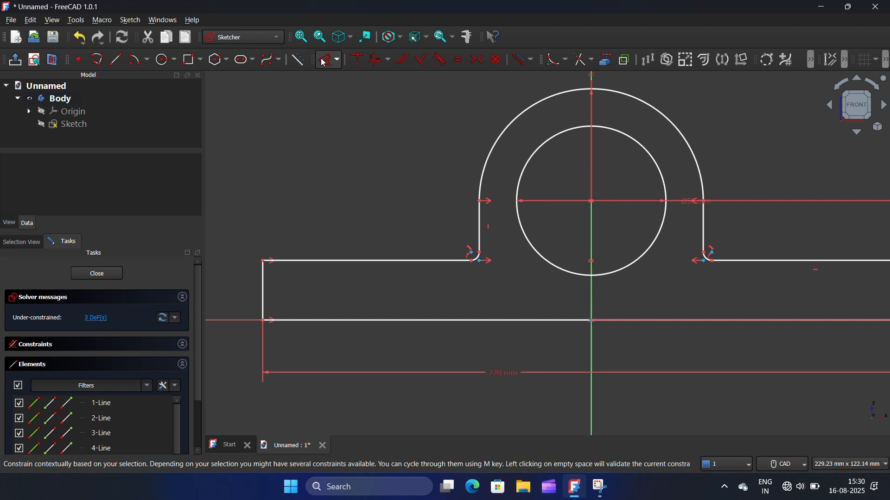
# Step: Dimension the left corner fillet with a radius of 20 mm
pyautogui.scroll(6, 475, 231)
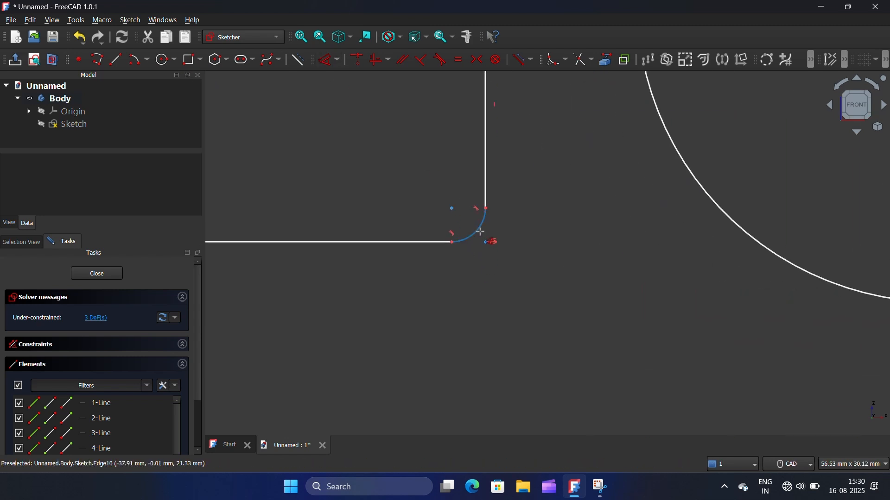
pyautogui.click(481, 231)
pyautogui.click(403, 149)
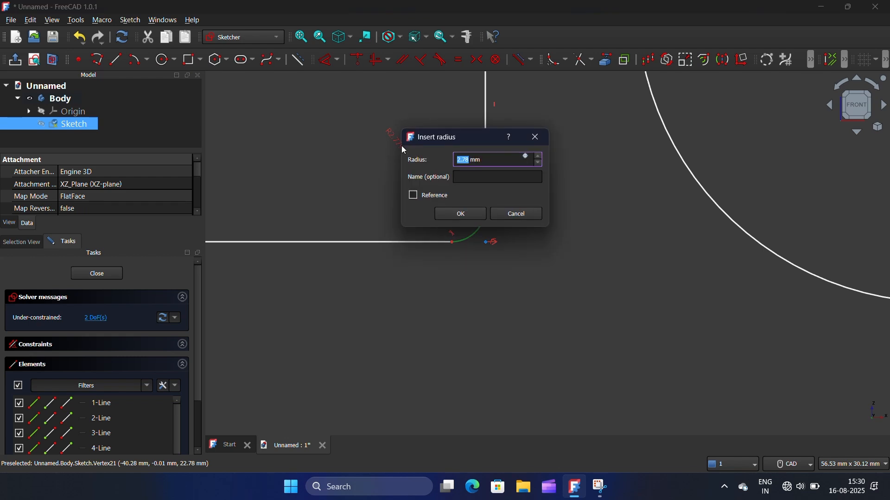
pyautogui.write('20')
pyautogui.press('Return')
pyautogui.scroll(-5, 384, 227)
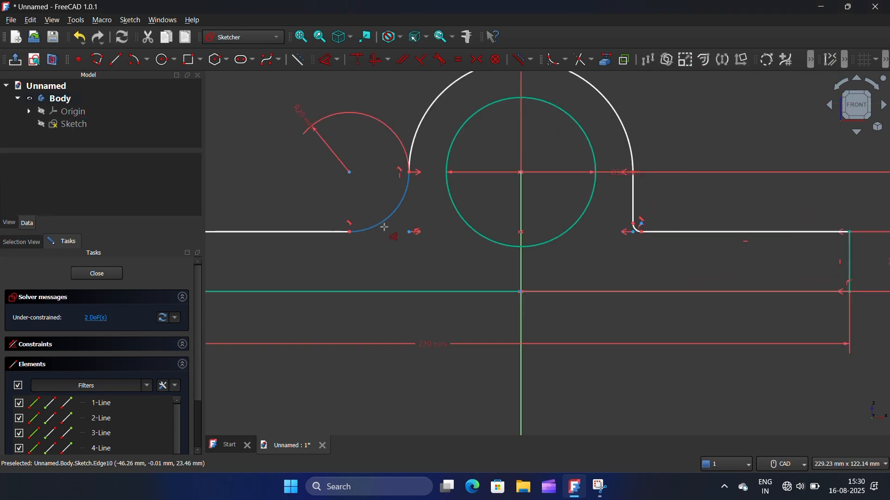
# Step: Dimension the right corner fillet with a radius of 20 mm
pyautogui.scroll(-2, 384, 227)
pyautogui.scroll(10, 530, 211)
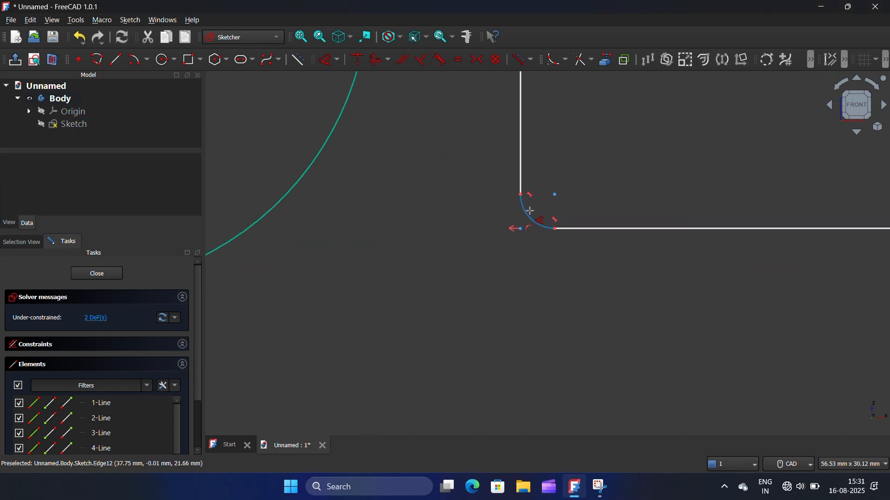
pyautogui.click(530, 211)
pyautogui.click(615, 144)
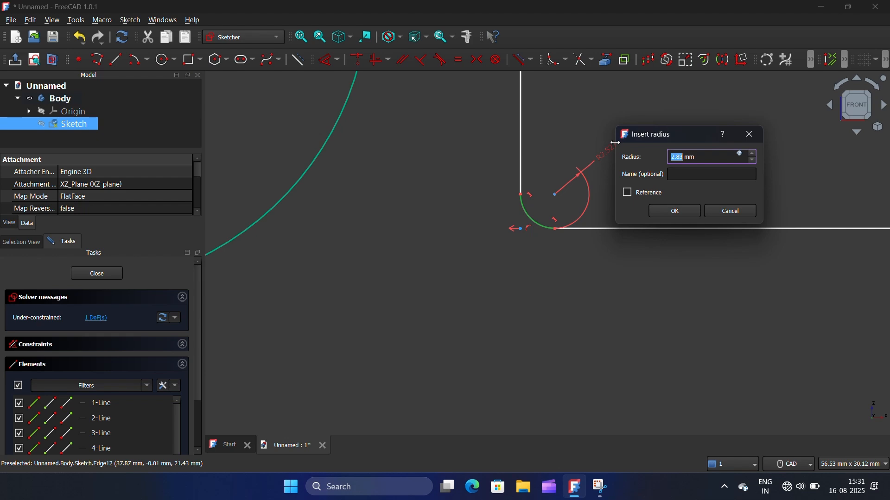
pyautogui.write('20')
pyautogui.press('Return')
# Step: Finish editing the completed profile sketch and return to the part
pyautogui.scroll(-5, 563, 283)
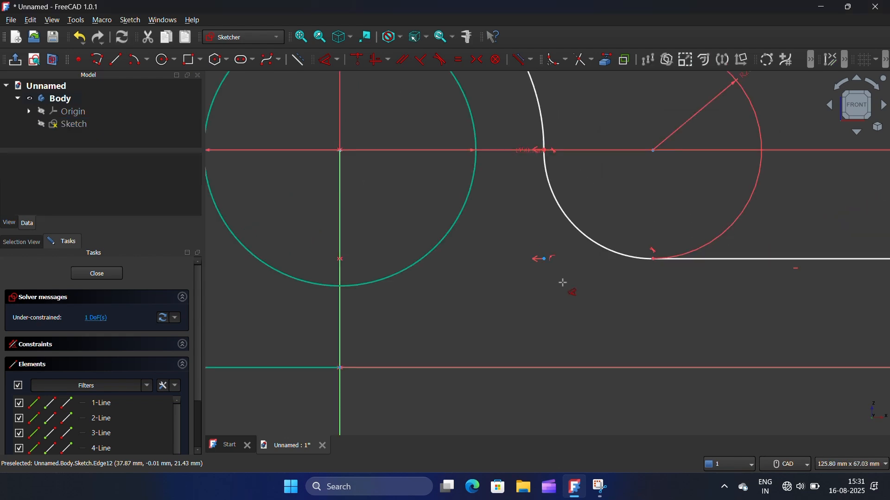
pyautogui.scroll(-2, 563, 283)
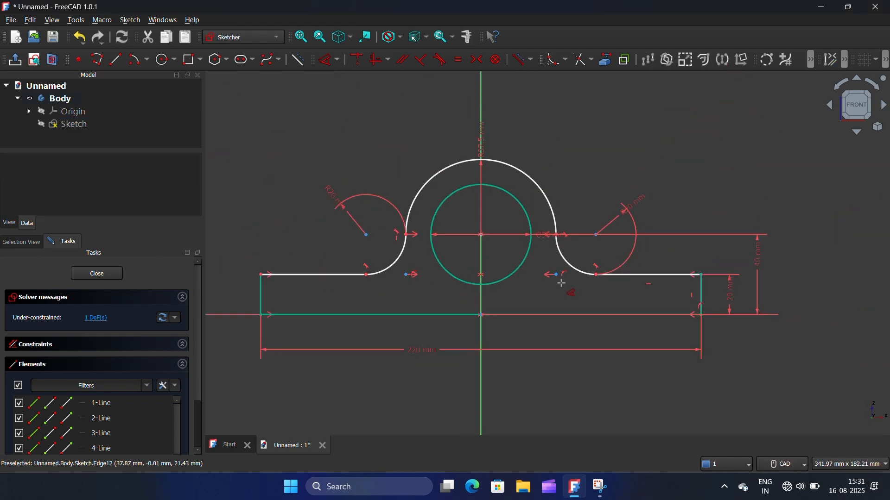
pyautogui.scroll(-1, 506, 293)
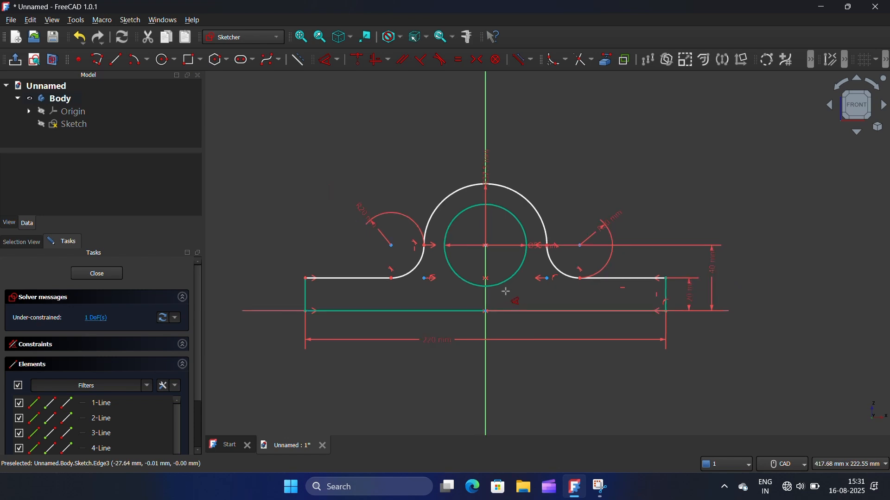
pyautogui.click(100, 277)
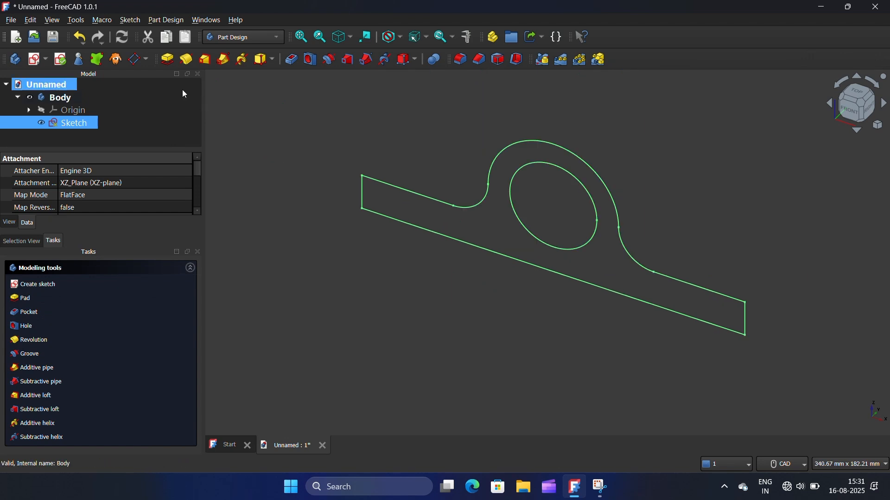
# Step: Pad the completed bracket profile sketch to a length of 80 mm
pyautogui.click(167, 60)
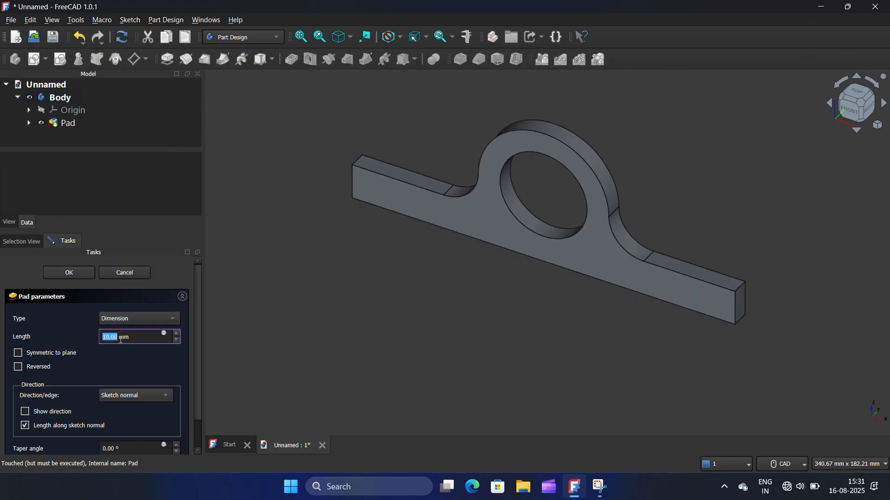
pyautogui.write('80')
pyautogui.click(78, 273)
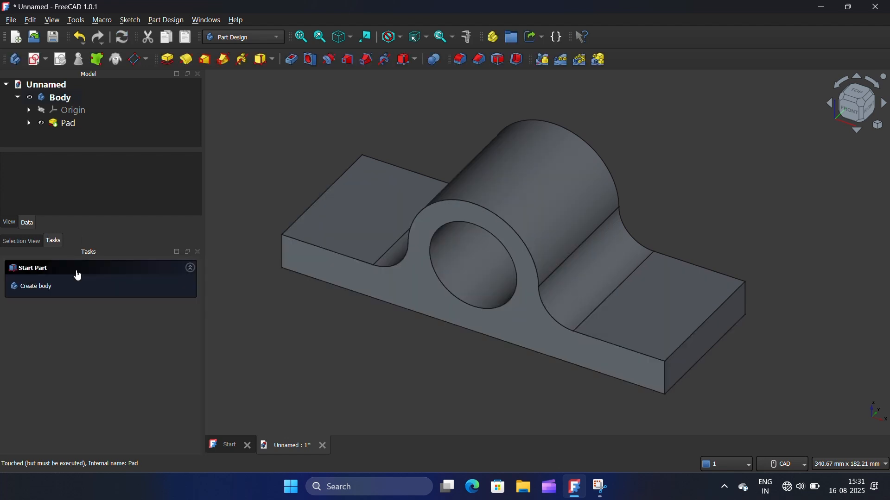
# Step: Select the four vertical corner edges at both ends of the base and start a Fillet on them
pyautogui.scroll(-4, 640, 270)
pyautogui.scroll(-2, 640, 271)
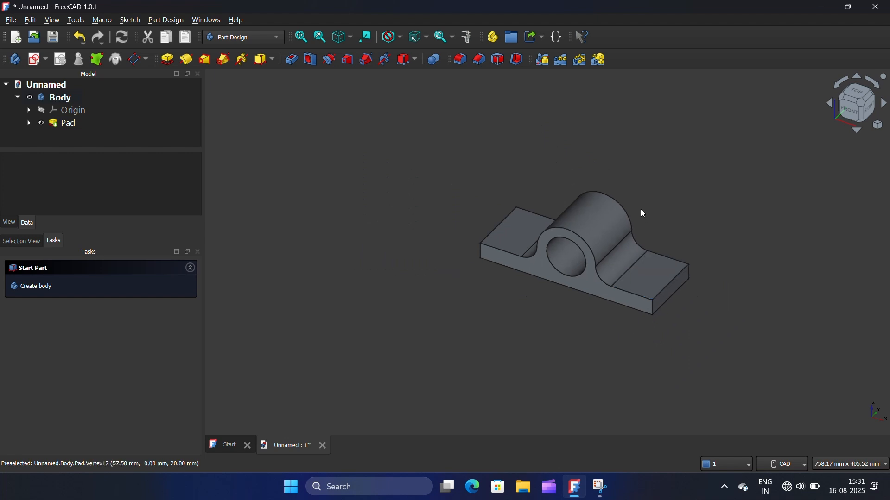
pyautogui.scroll(4, 592, 278)
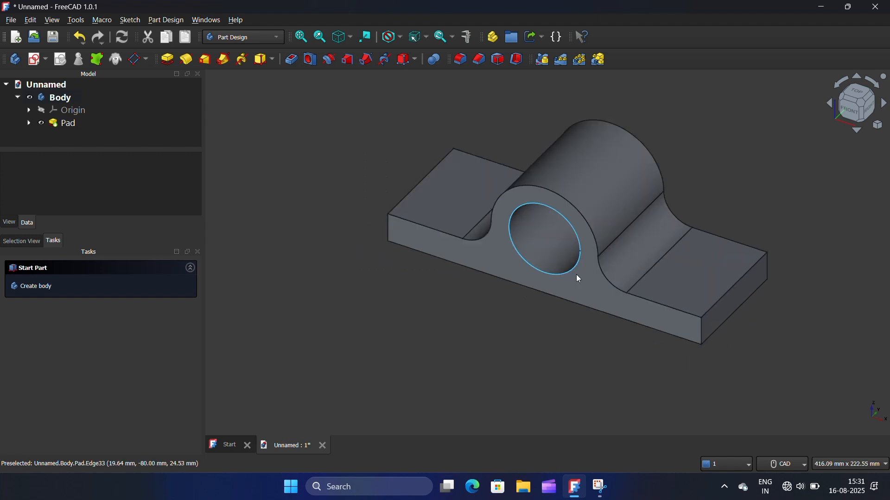
pyautogui.scroll(1, 702, 331)
pyautogui.scroll(1, 701, 329)
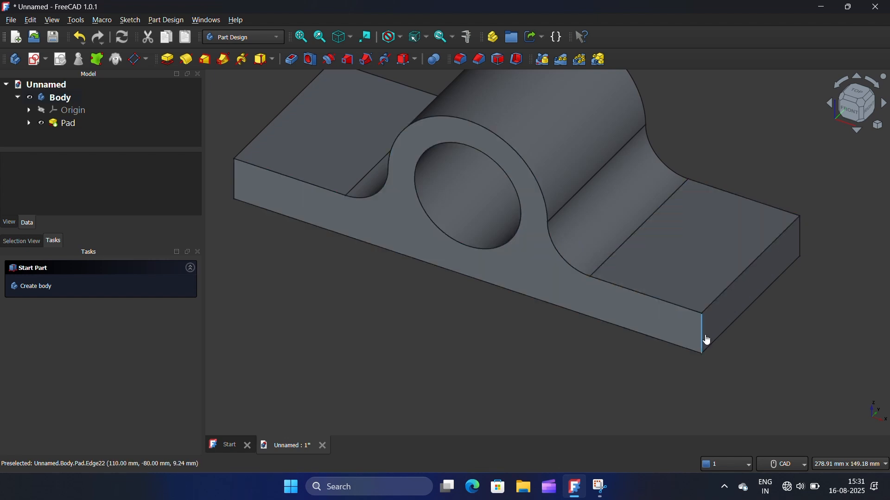
pyautogui.click(705, 337)
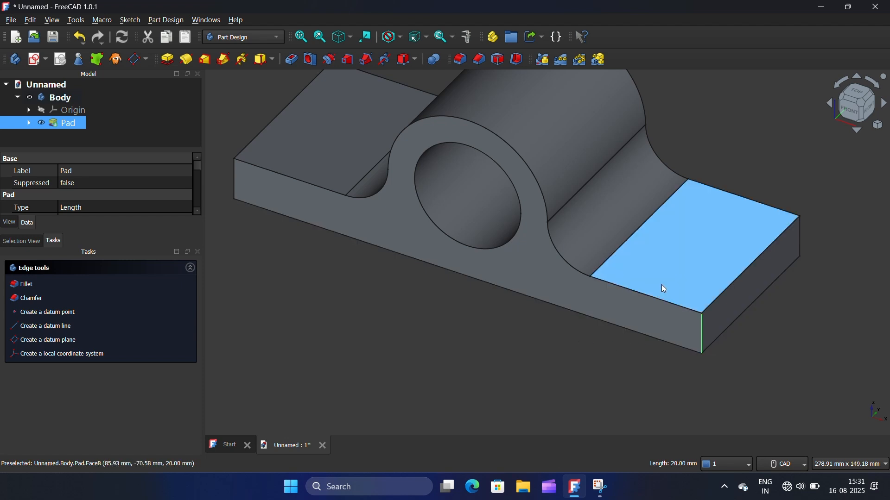
pyautogui.click(832, 103)
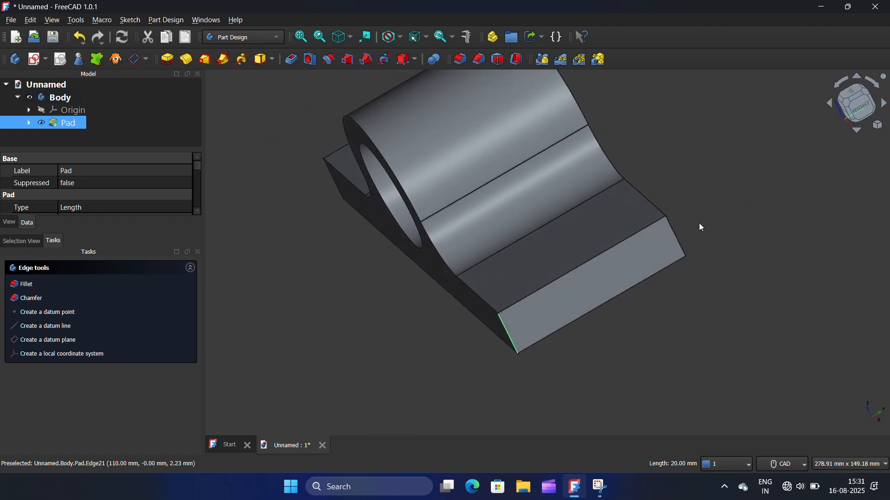
pyautogui.click(886, 107)
pyautogui.click(884, 103)
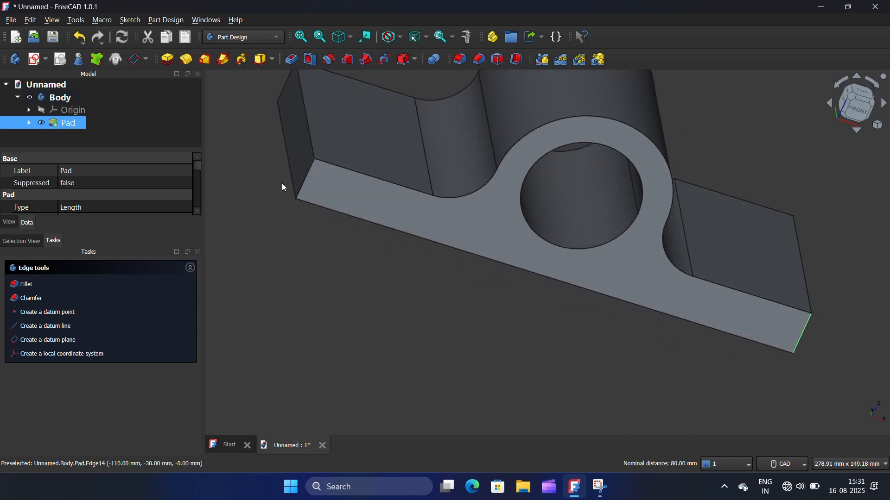
pyautogui.scroll(-2, 322, 332)
pyautogui.scroll(3, 293, 166)
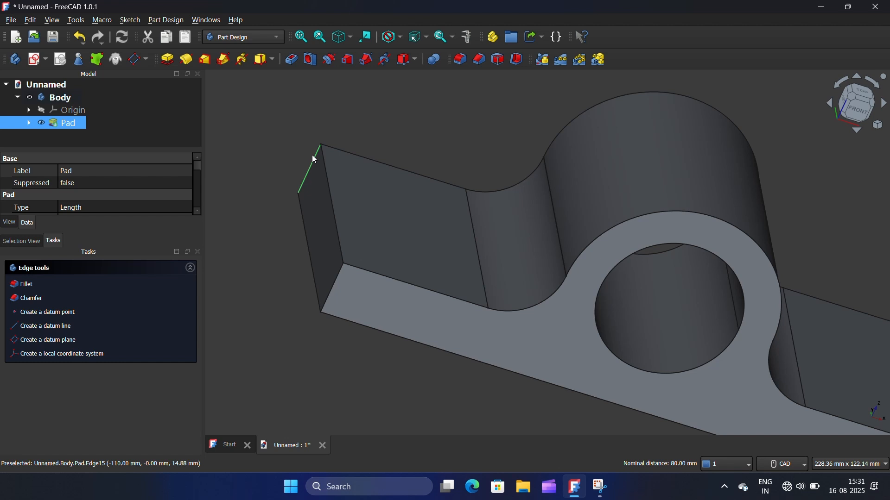
pyautogui.click(312, 154)
pyautogui.click(334, 291)
pyautogui.scroll(-3, 331, 289)
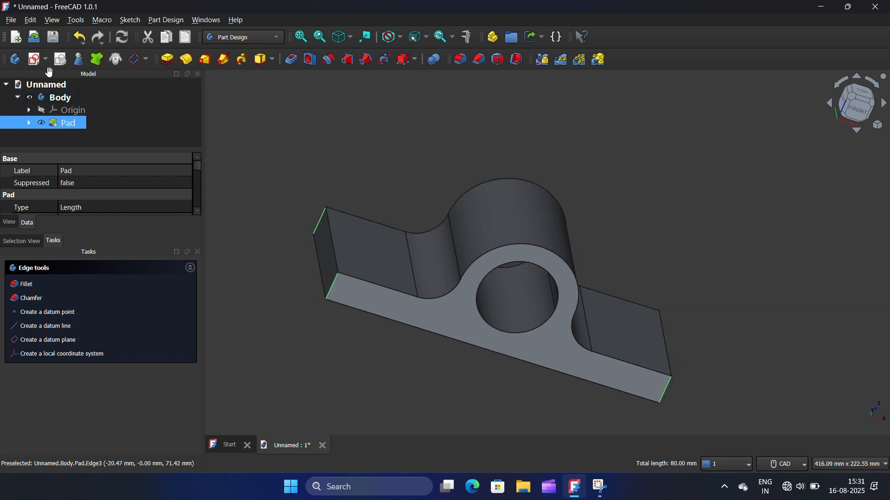
pyautogui.click(464, 60)
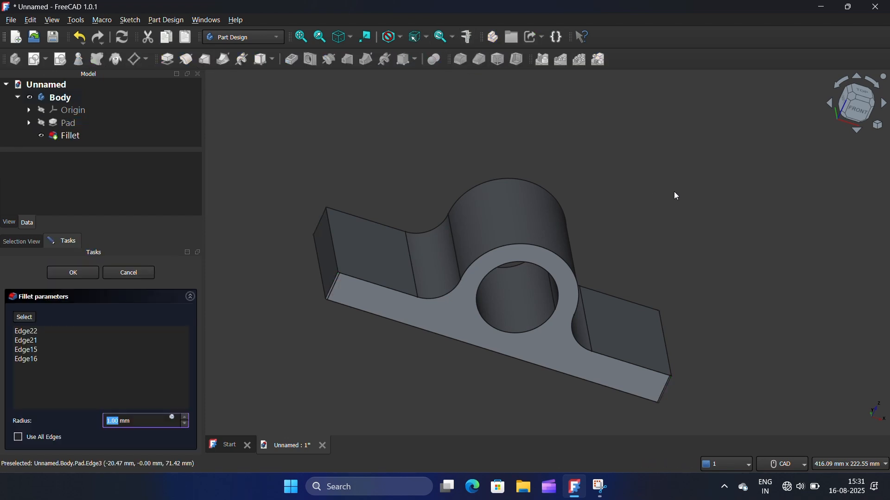
# Step: Try gradually larger radii up to 15 mm for the base corner fillets
pyautogui.scroll(-1, 674, 191)
pyautogui.scroll(6, 383, 270)
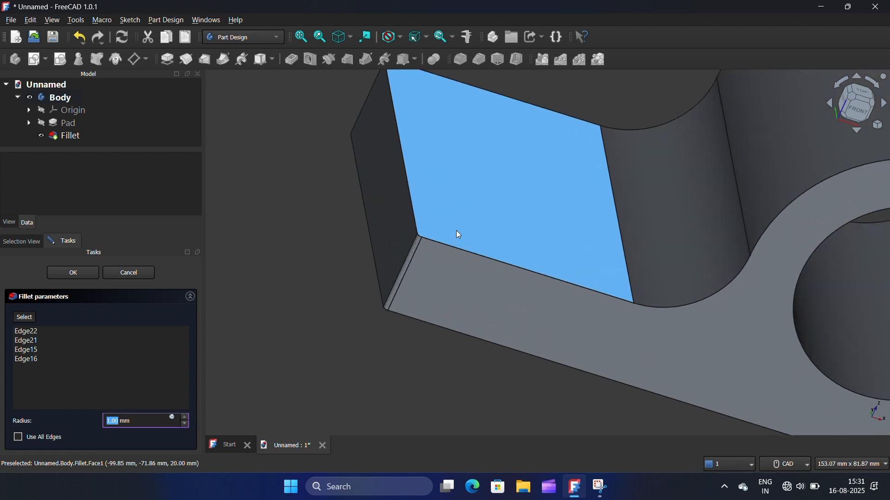
pyautogui.click(858, 132)
pyautogui.scroll(-2, 510, 109)
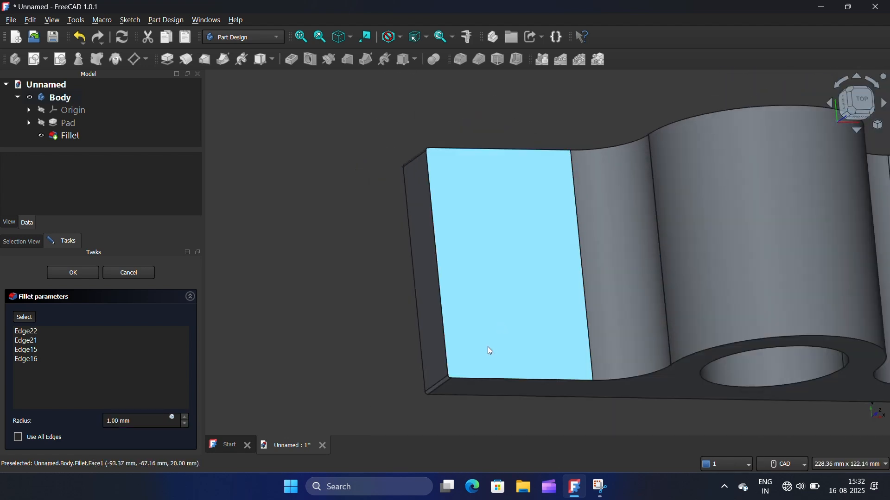
pyautogui.scroll(3, 461, 401)
pyautogui.scroll(2, 460, 401)
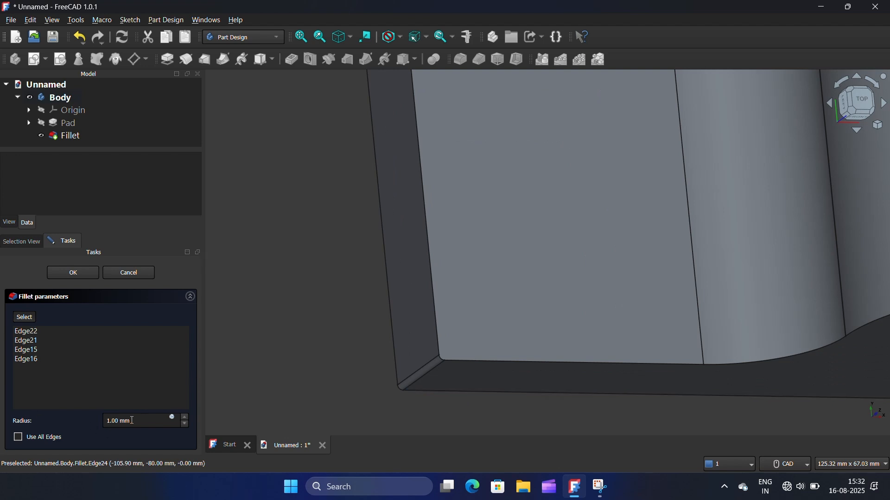
pyautogui.click(185, 418)
pyautogui.click(185, 417)
pyautogui.click(185, 417)
pyautogui.click(185, 417)
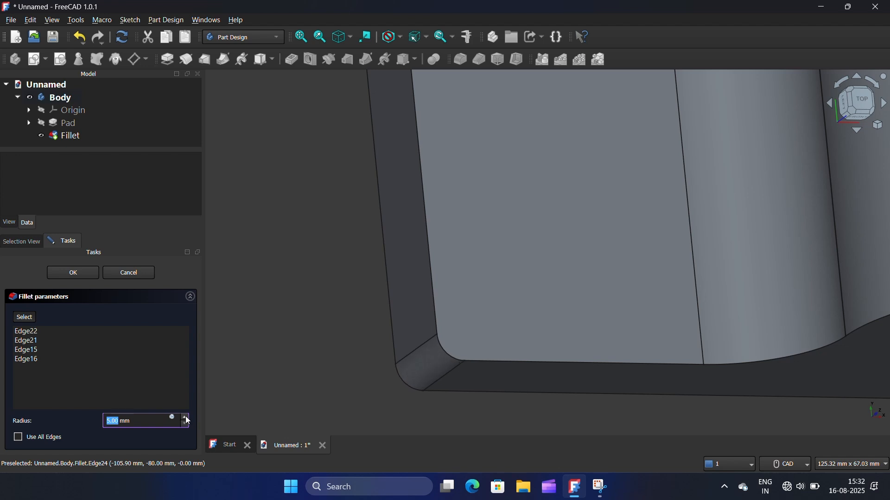
pyautogui.click(185, 417)
pyautogui.click(186, 417)
pyautogui.click(185, 417)
pyautogui.click(185, 417)
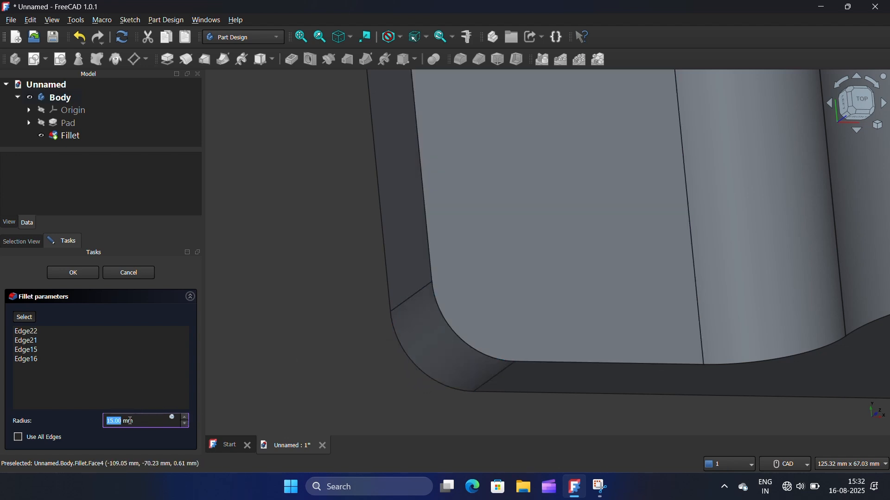
# Step: Try fillet radii of 38, 39 and 40 mm on the base corner edges
pyautogui.write('38')
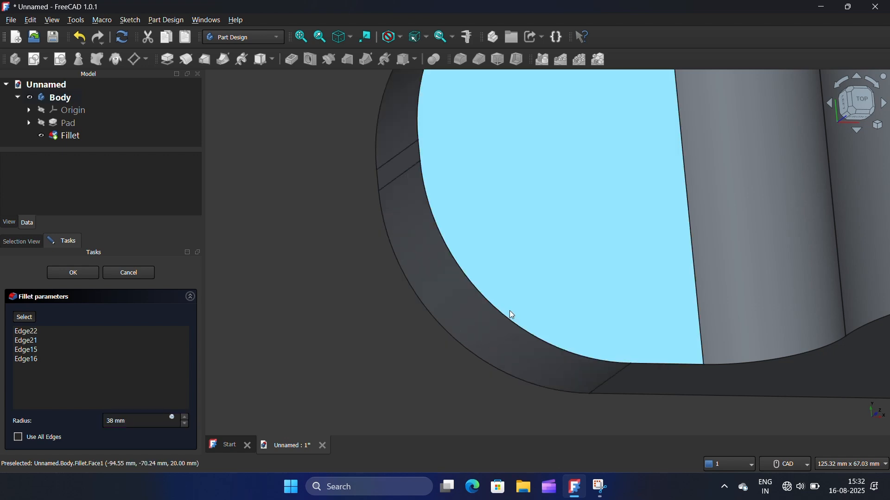
pyautogui.click(185, 417)
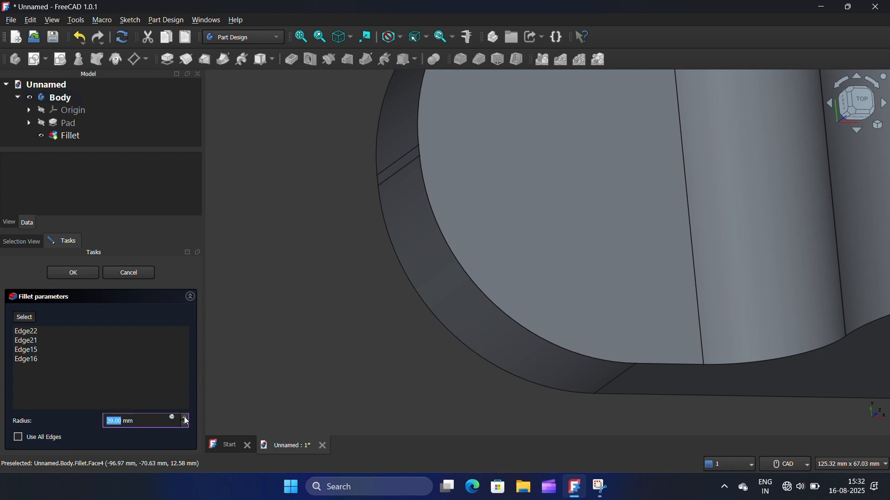
pyautogui.click(185, 417)
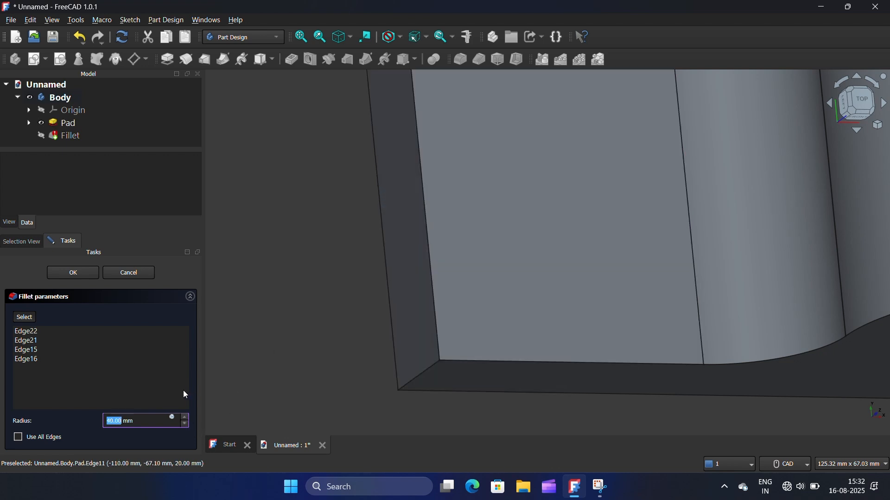
pyautogui.scroll(-3, 346, 340)
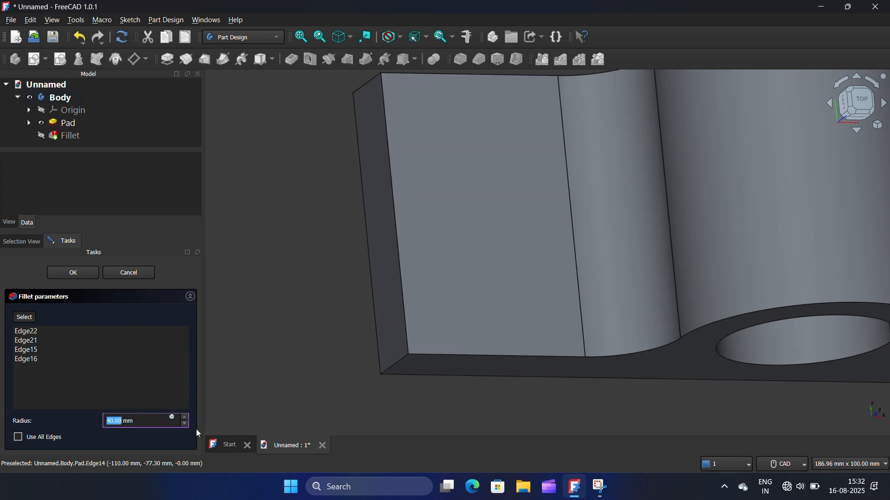
# Step: Set the base corner fillets' radius to 39.999 mm and apply the fillet
pyautogui.click(186, 424)
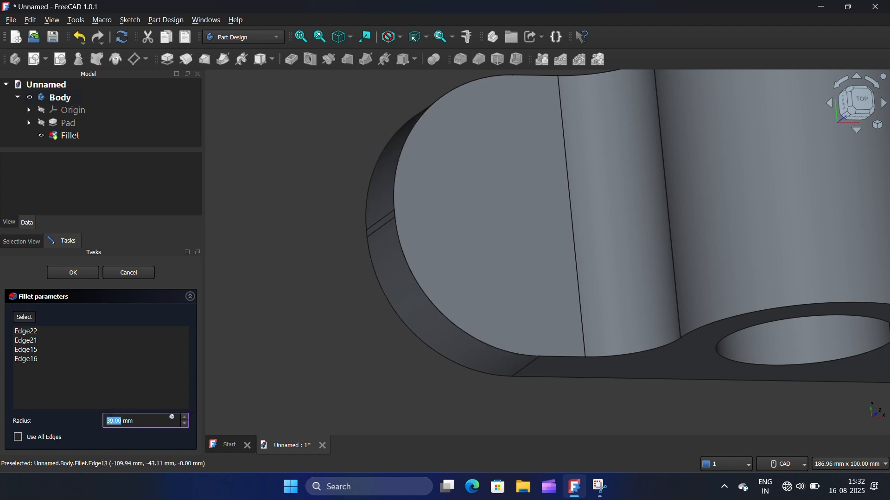
pyautogui.click(119, 421)
pyautogui.moveTo(121, 421); pyautogui.dragTo(115, 421)
pyautogui.write('999')
pyautogui.click(73, 274)
# Step: Create a new sketch on the flat upper face of one rounded end of the base
pyautogui.scroll(6, 394, 222)
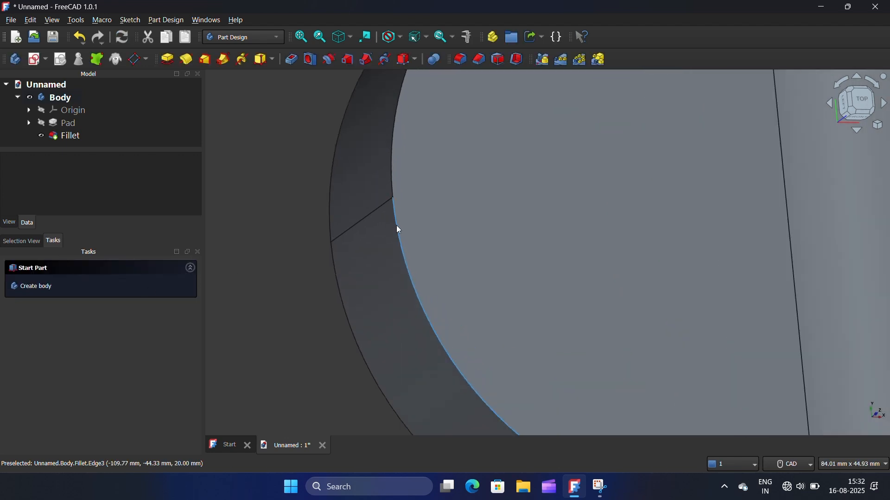
pyautogui.scroll(-1, 366, 200)
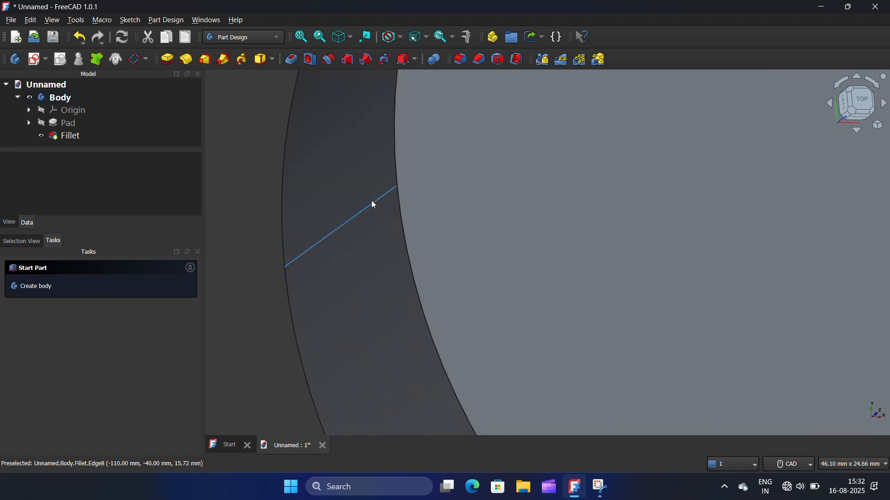
pyautogui.scroll(-1, 372, 201)
pyautogui.scroll(-9, 371, 204)
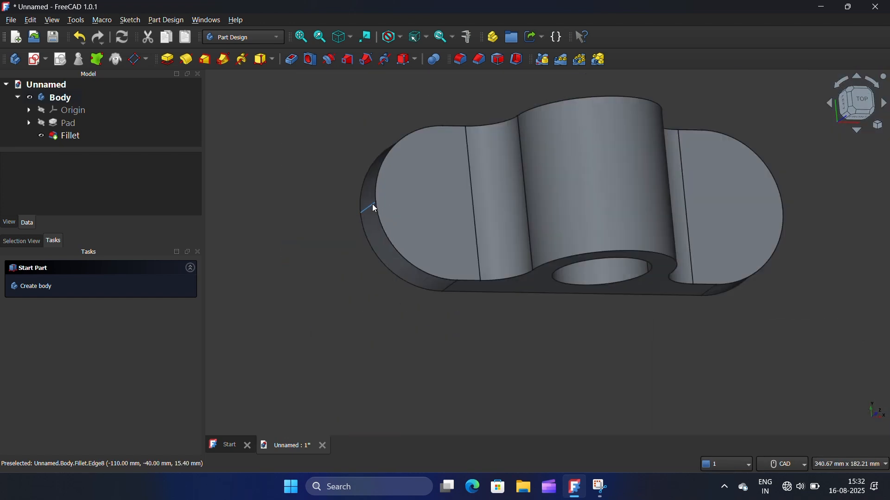
pyautogui.click(858, 80)
pyautogui.click(733, 248)
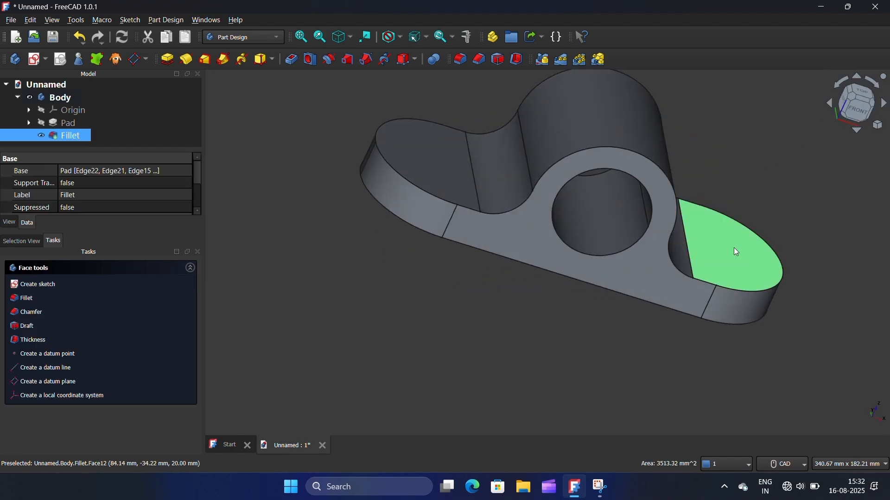
pyautogui.click(35, 61)
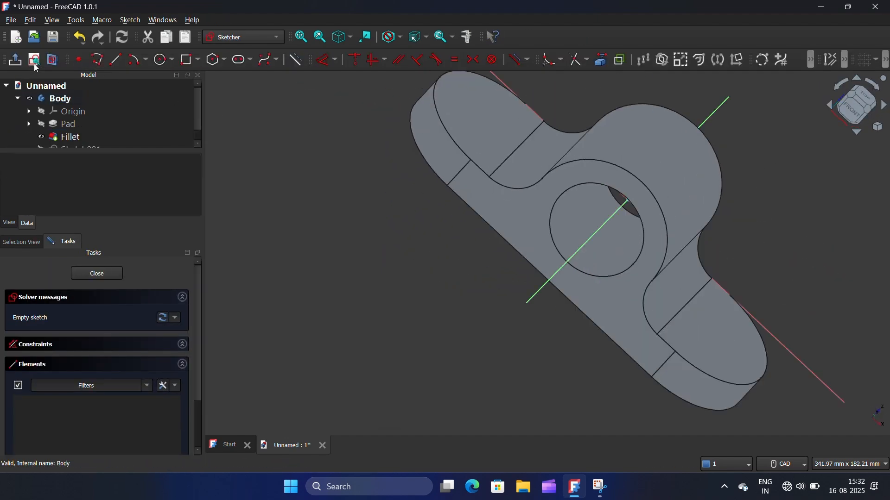
# Step: Bring one rounded edge arc from each end of the base into the sketch as external geometry
pyautogui.scroll(-2, 338, 133)
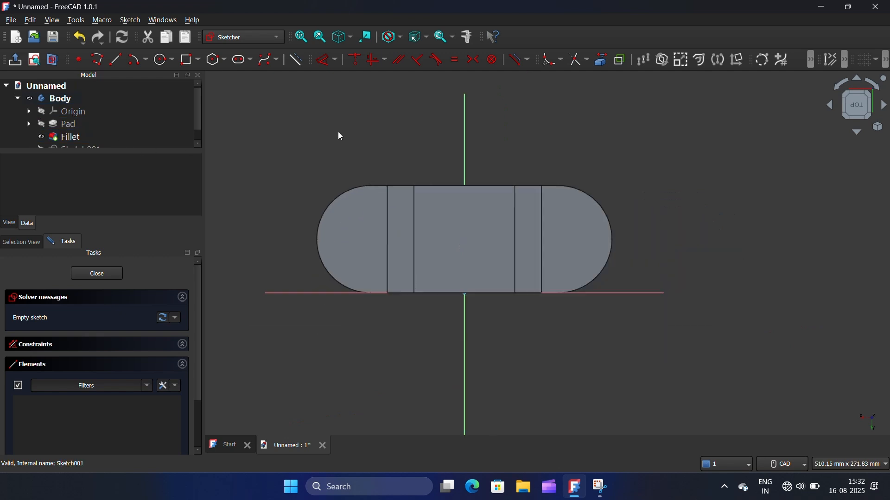
pyautogui.click(602, 59)
pyautogui.click(318, 222)
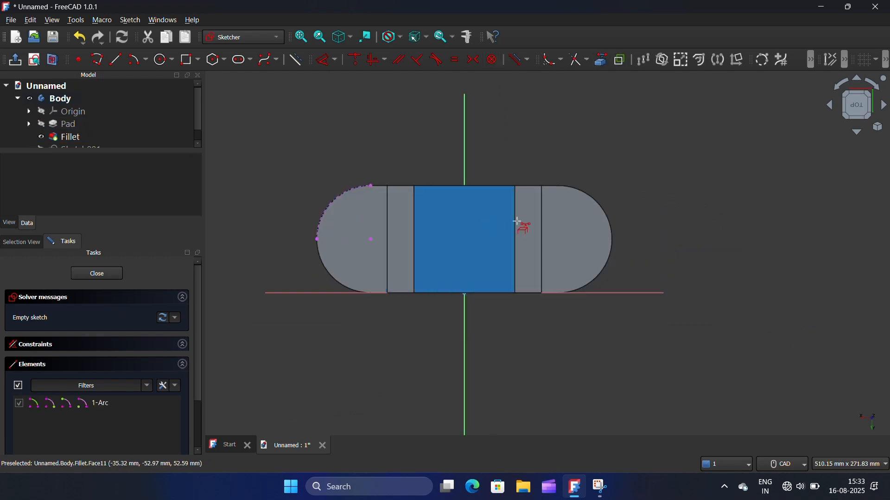
pyautogui.click(608, 216)
pyautogui.scroll(-2, 649, 225)
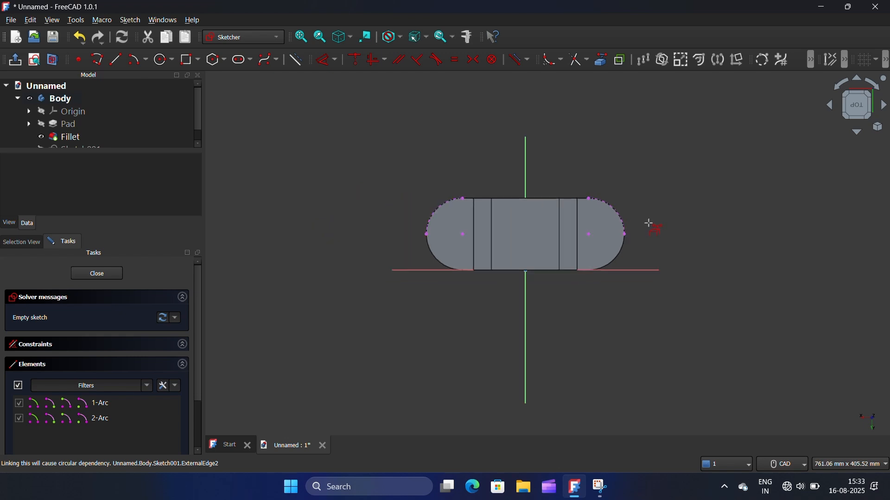
pyautogui.scroll(3, 465, 204)
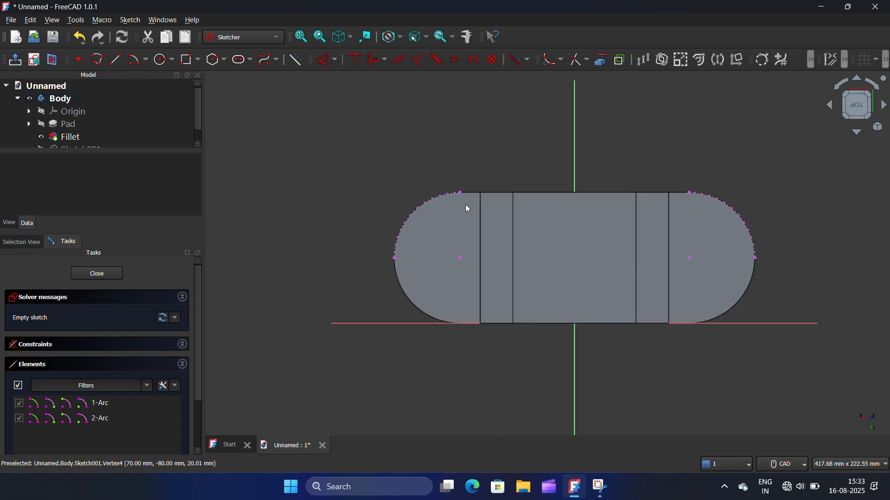
# Step: Sketch two circles about 22 mm in diameter, one centred on each projected end arc's centre point
pyautogui.click(162, 59)
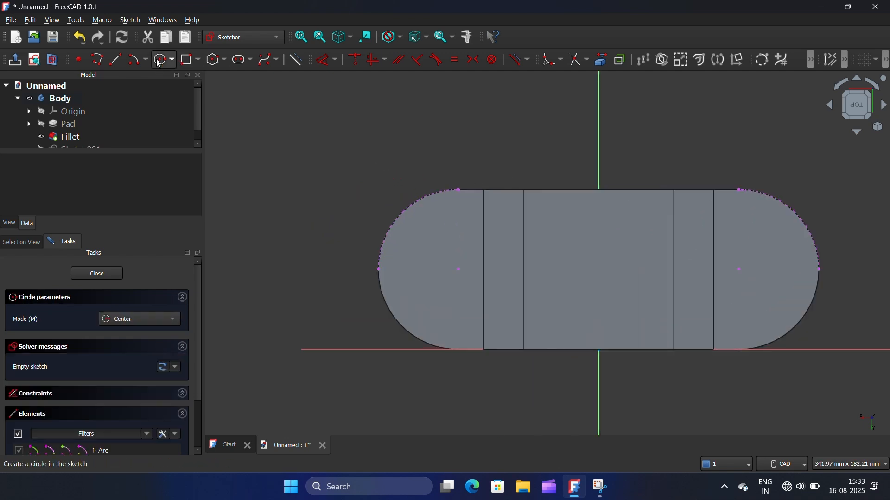
pyautogui.click(459, 270)
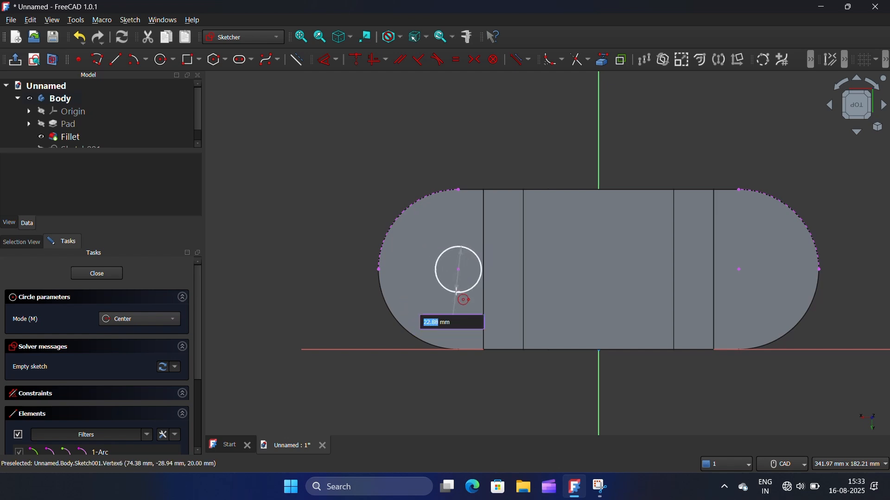
pyautogui.click(460, 292)
pyautogui.click(739, 270)
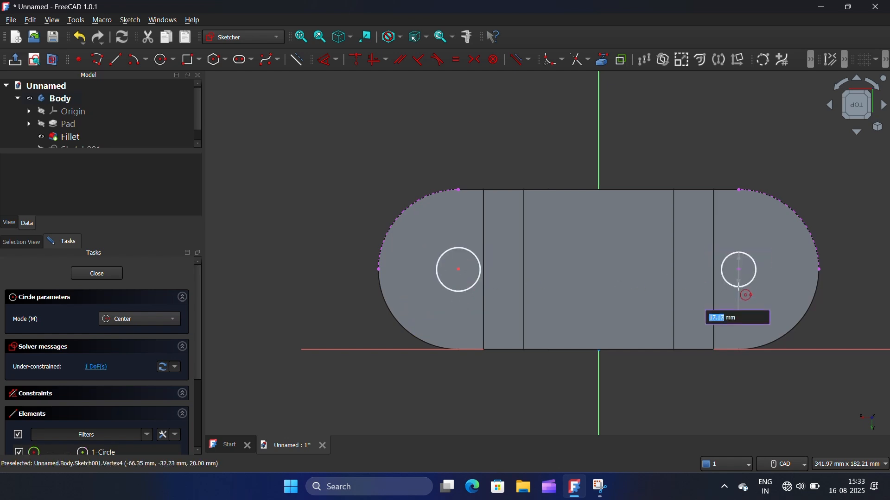
pyautogui.click(740, 292)
pyautogui.rightClick(422, 127)
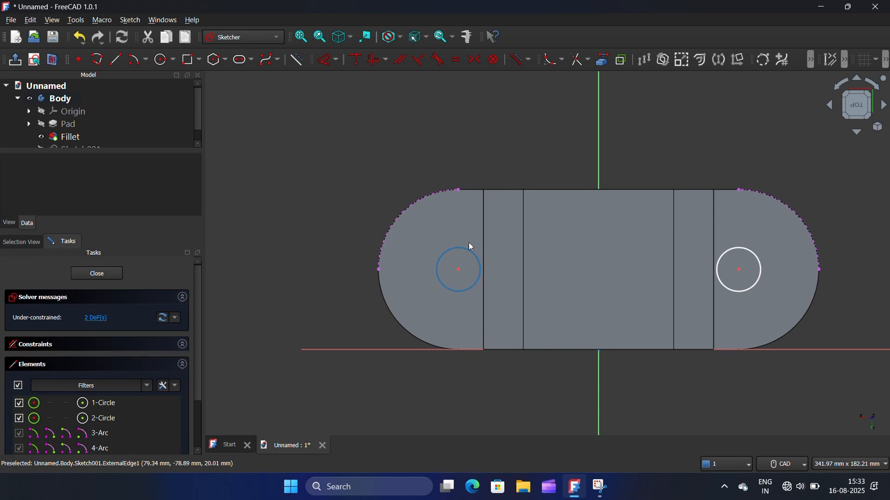
# Step: Constrain the two mounting-hole circles at the ends of the base to be equal in size
pyautogui.click(467, 244)
pyautogui.click(754, 250)
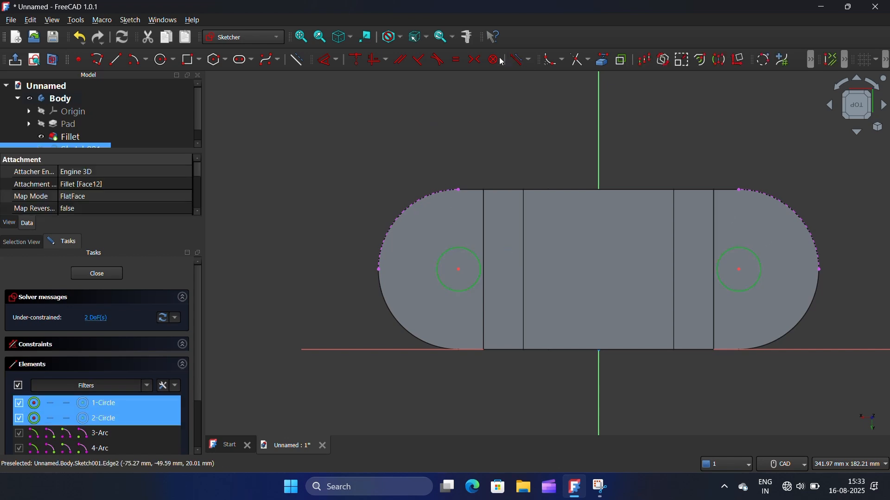
pyautogui.click(457, 60)
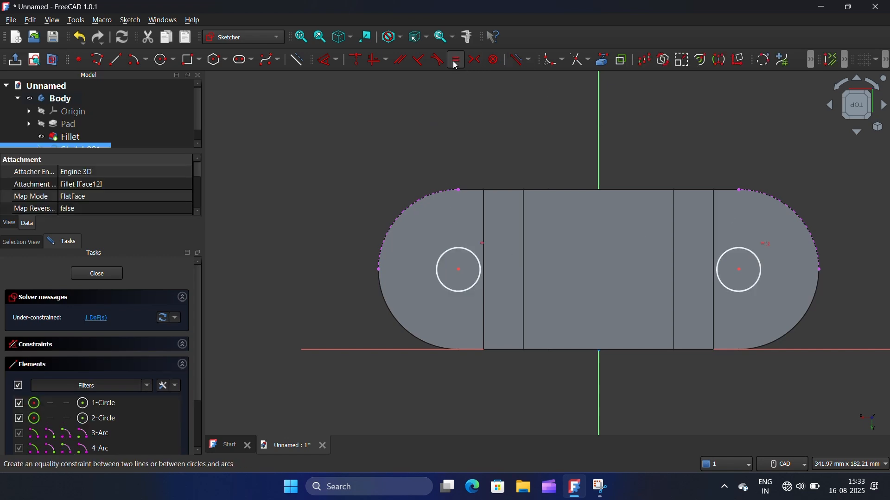
# Step: Constrain the diameter of one mounting-hole circle to 20 mm and close the sketch
pyautogui.click(457, 249)
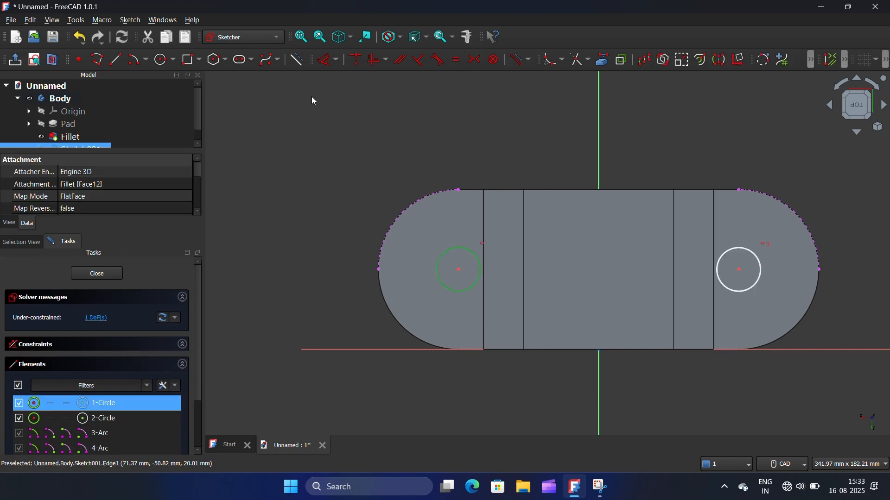
pyautogui.click(327, 60)
pyautogui.click(333, 113)
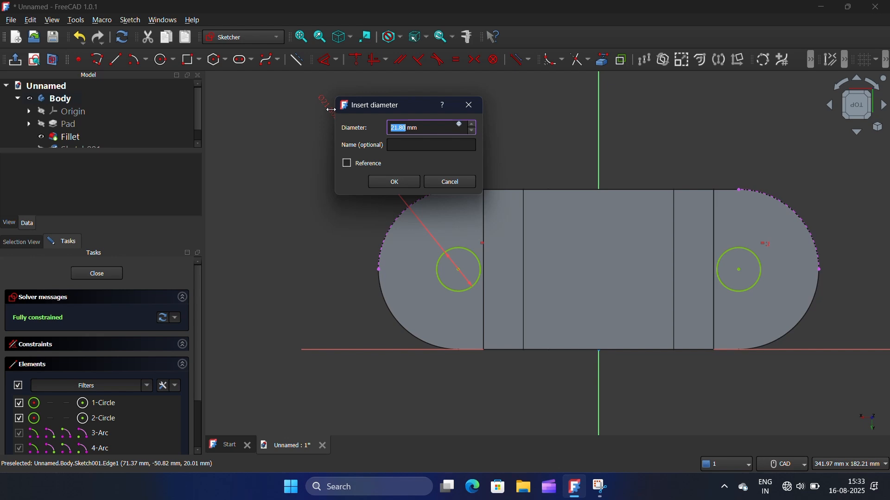
pyautogui.write('20')
pyautogui.press('Return')
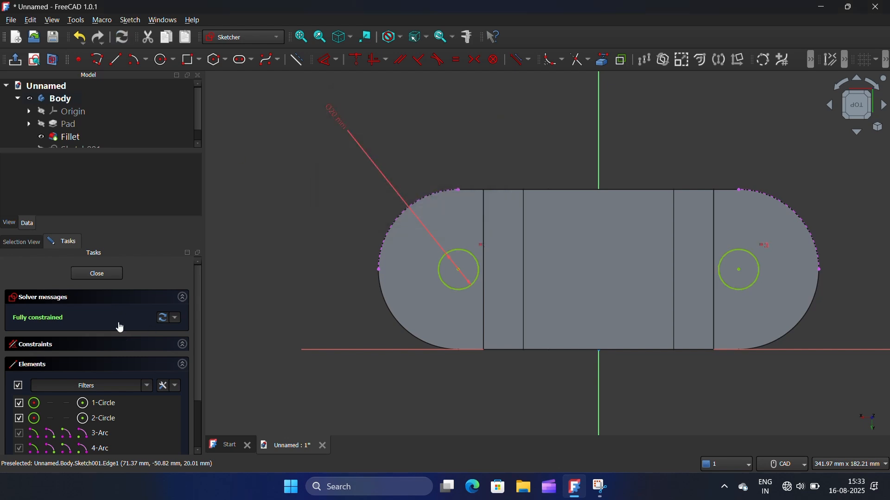
pyautogui.click(95, 276)
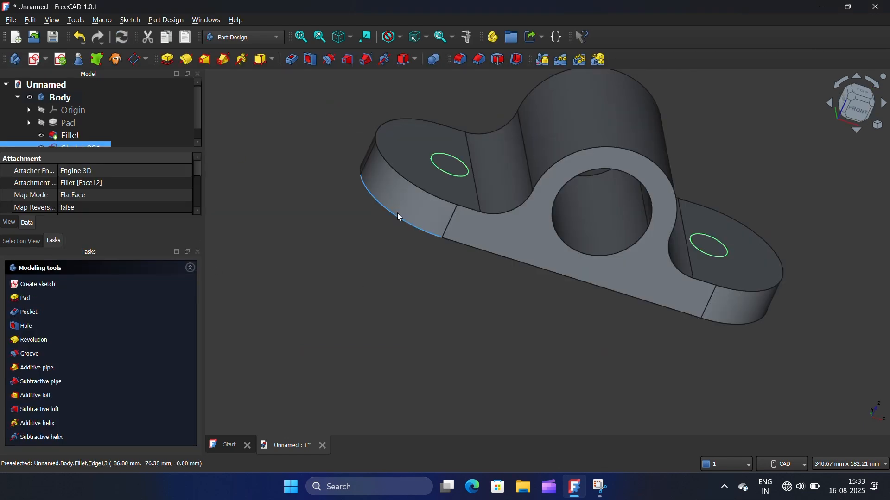
# Step: Pocket the two-circle sketch with type Through all to cut the mounting holes through the base
pyautogui.click(829, 104)
pyautogui.scroll(-3, 655, 238)
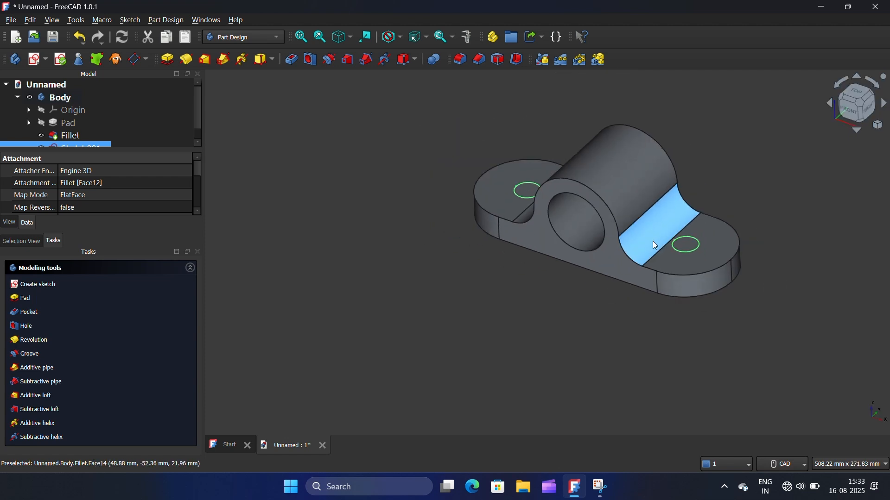
pyautogui.click(860, 100)
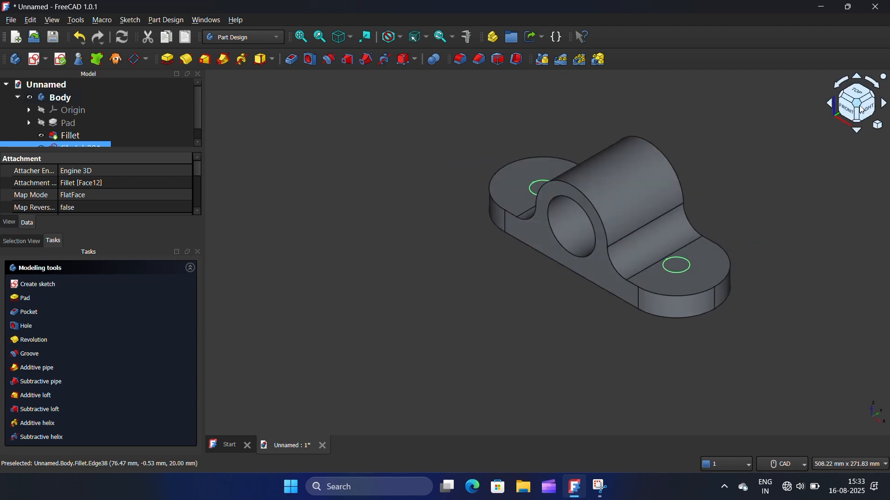
pyautogui.click(291, 61)
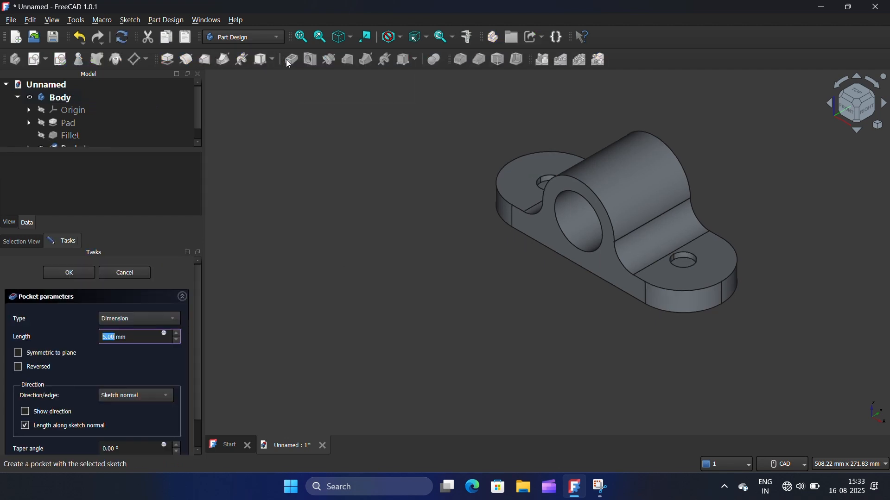
pyautogui.click(178, 316)
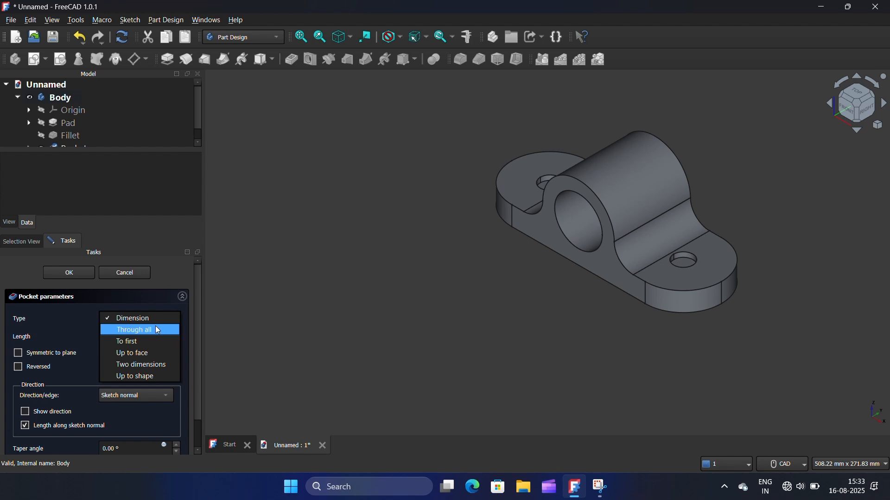
pyautogui.click(154, 328)
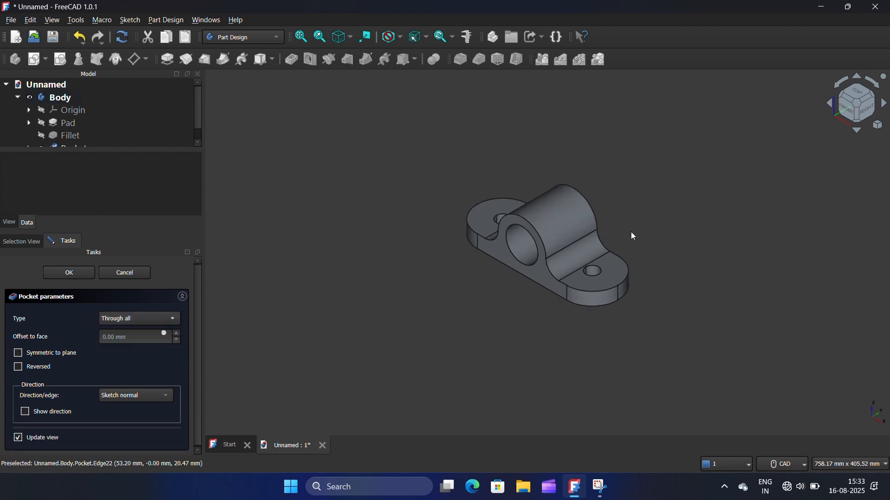
pyautogui.scroll(2, 630, 232)
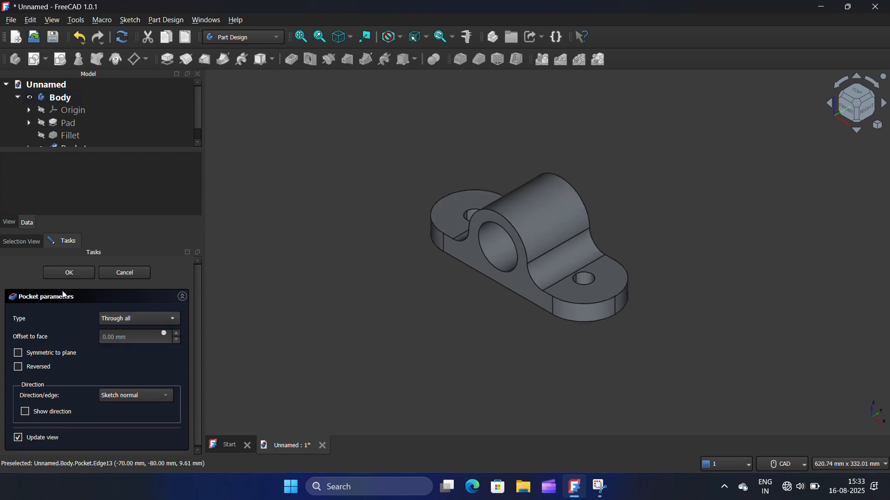
pyautogui.click(69, 273)
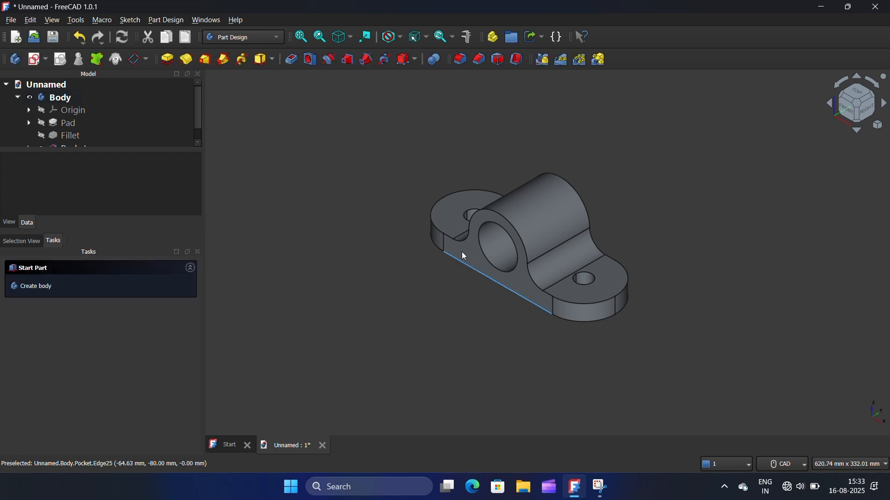
# Step: Open the custom appearance of the pocketed bracket and set its ambient color to blue #155dd2
pyautogui.scroll(-2, 462, 252)
pyautogui.scroll(5, 498, 248)
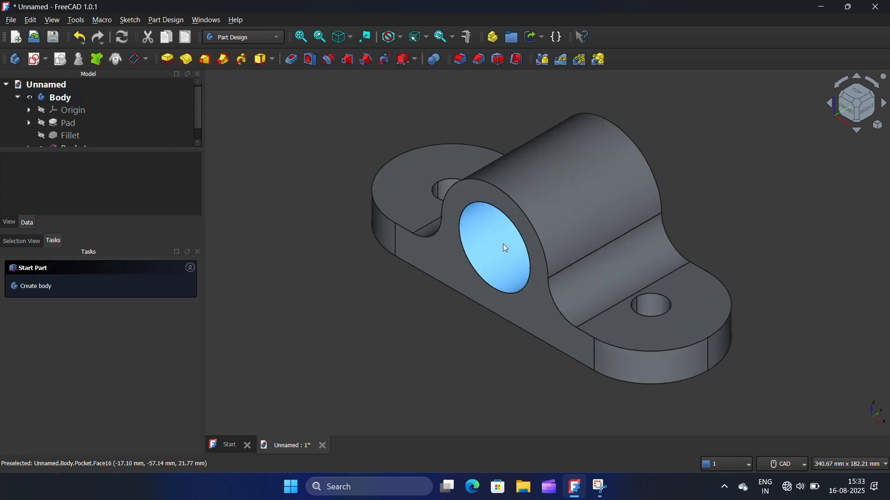
pyautogui.click(706, 323)
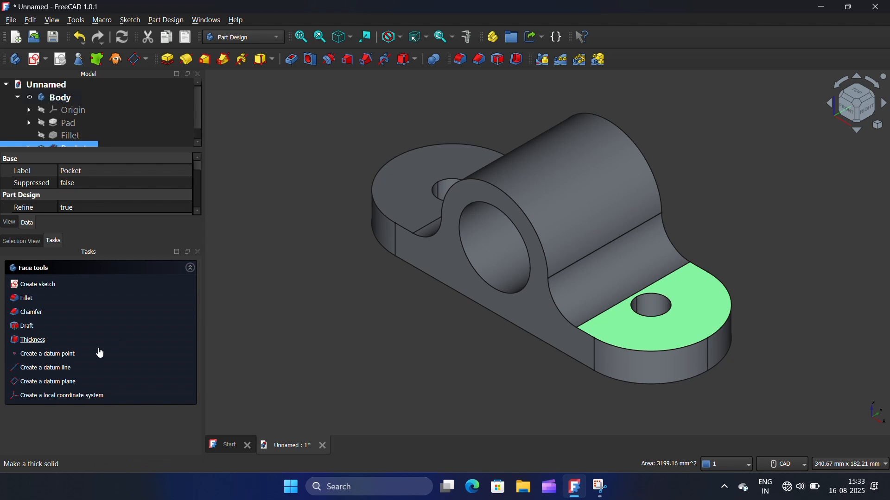
pyautogui.rightClick(343, 244)
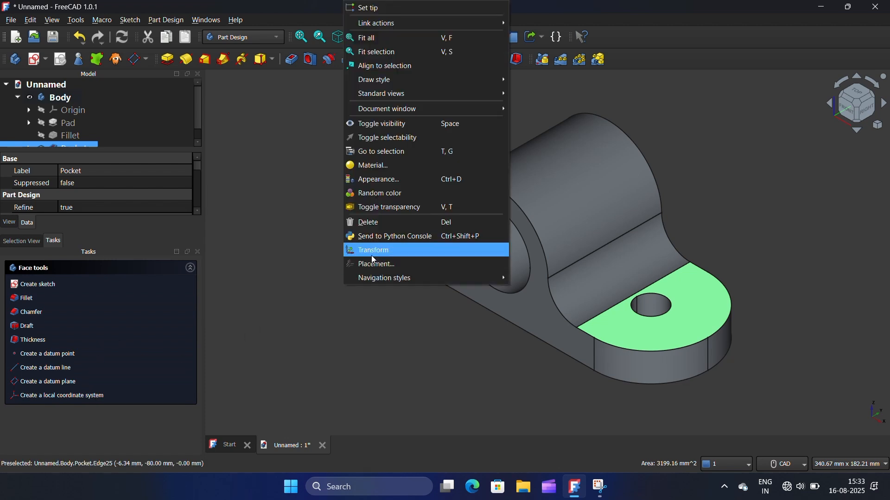
pyautogui.click(384, 181)
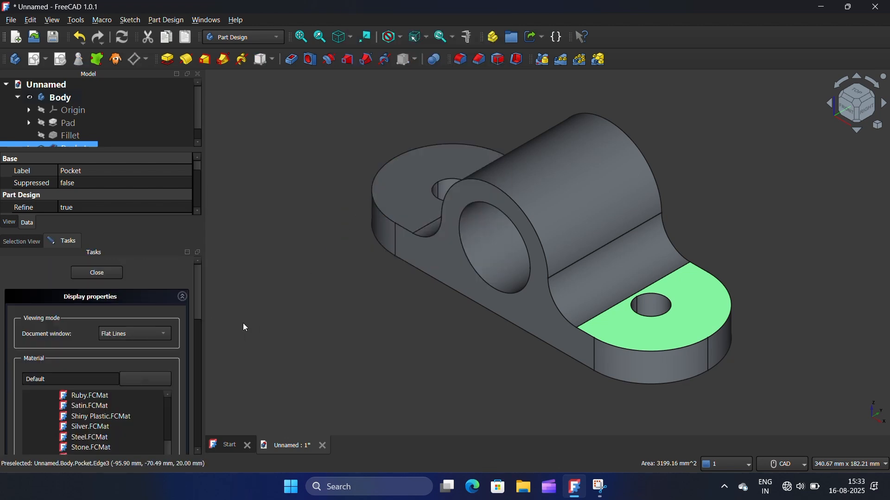
pyautogui.moveTo(197, 302); pyautogui.dragTo(207, 412)
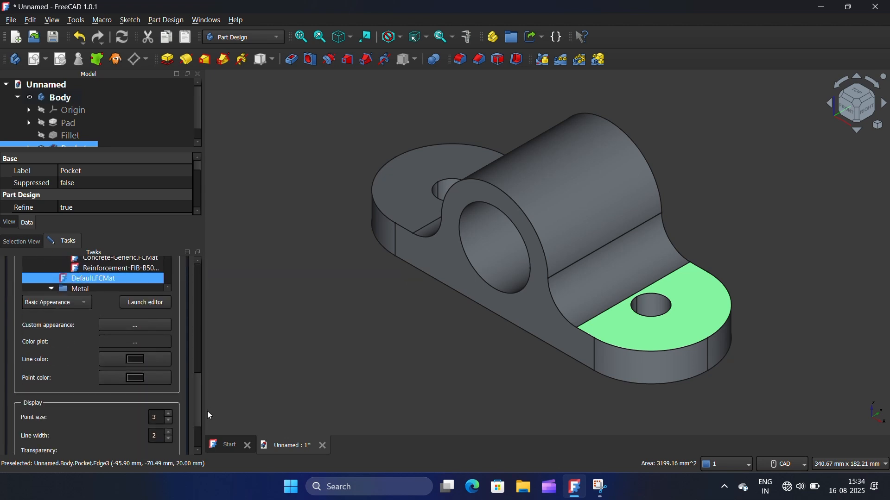
pyautogui.click(133, 325)
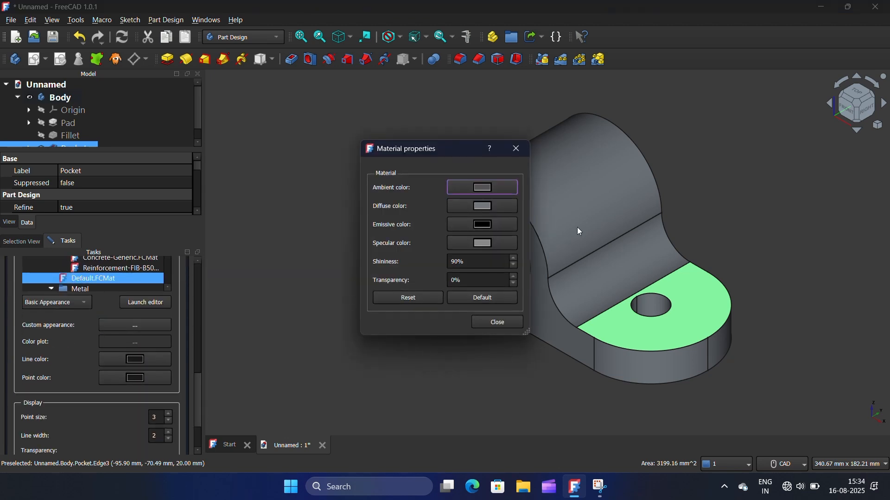
pyautogui.click(493, 190)
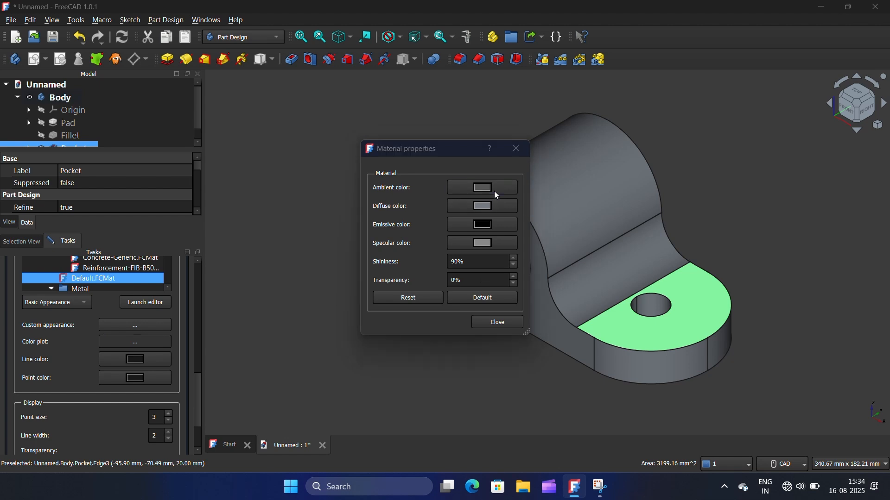
pyautogui.moveTo(555, 185); pyautogui.dragTo(489, 140)
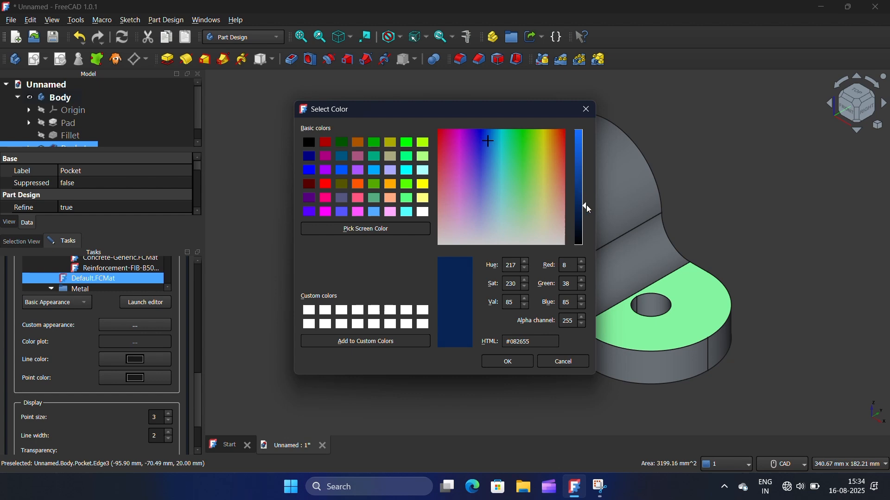
pyautogui.moveTo(585, 210); pyautogui.dragTo(590, 154)
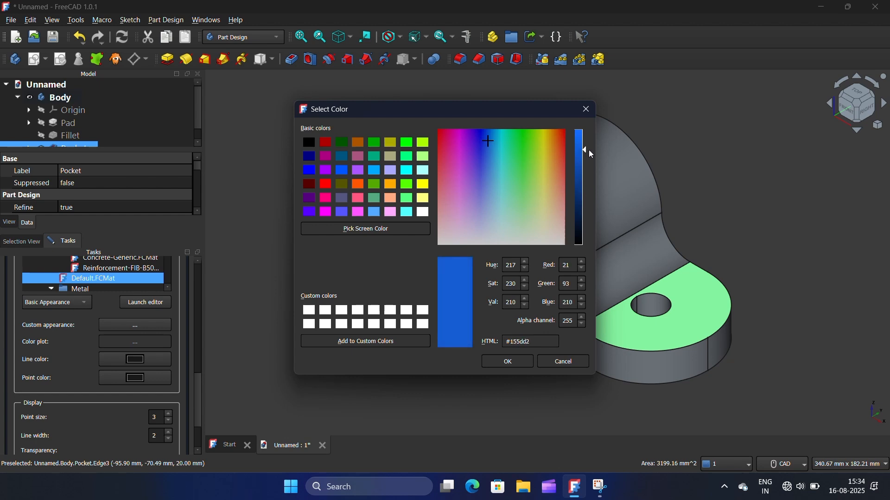
pyautogui.click(507, 361)
# Step: Set the diffuse color of the bracket's material to teal #3ab1bc
pyautogui.click(467, 211)
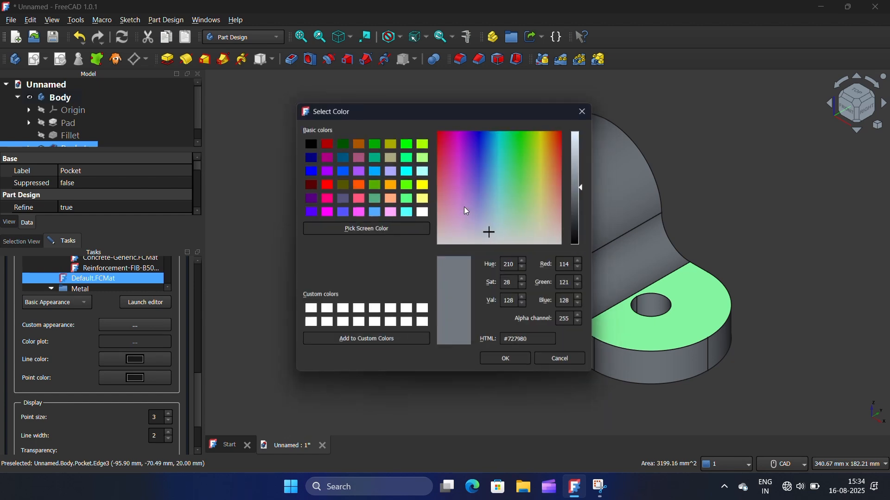
pyautogui.click(490, 192)
pyautogui.moveTo(490, 192); pyautogui.dragTo(500, 166)
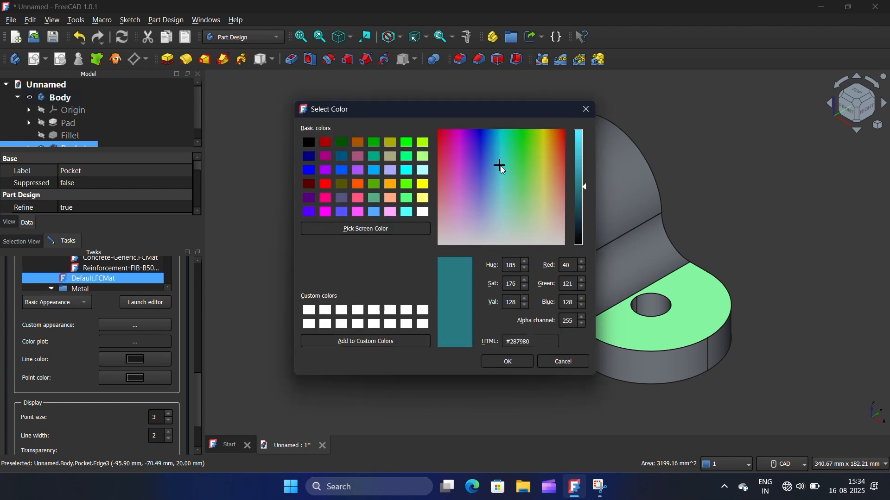
pyautogui.moveTo(586, 188); pyautogui.dragTo(591, 160)
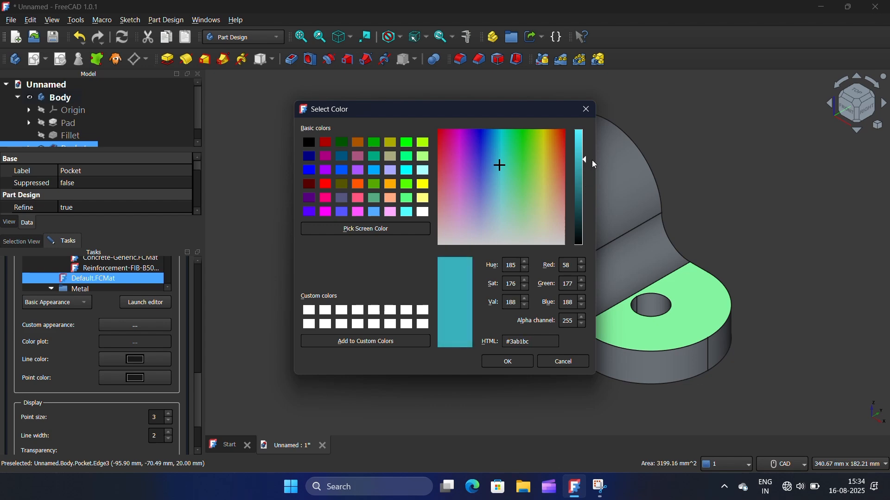
pyautogui.click(507, 361)
# Step: Set the emissive color of the bracket's material to light blue #65a8e7
pyautogui.click(486, 229)
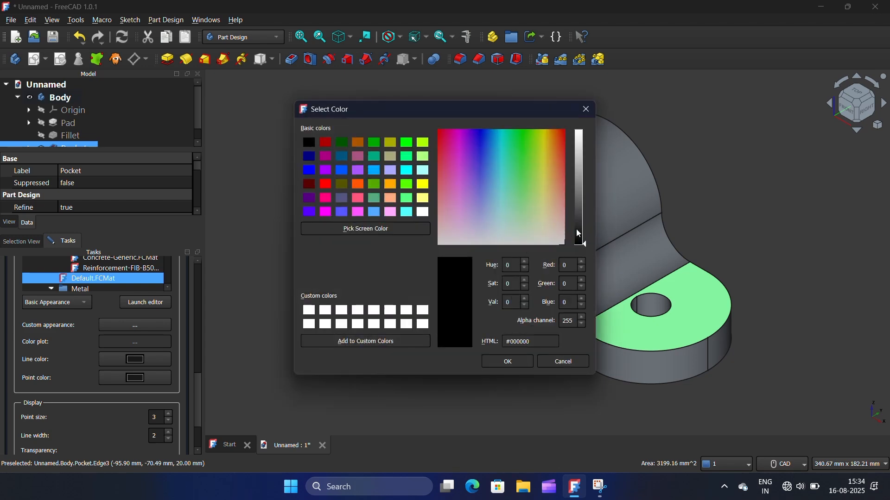
pyautogui.moveTo(583, 246); pyautogui.dragTo(584, 189)
pyautogui.moveTo(485, 159); pyautogui.dragTo(491, 180)
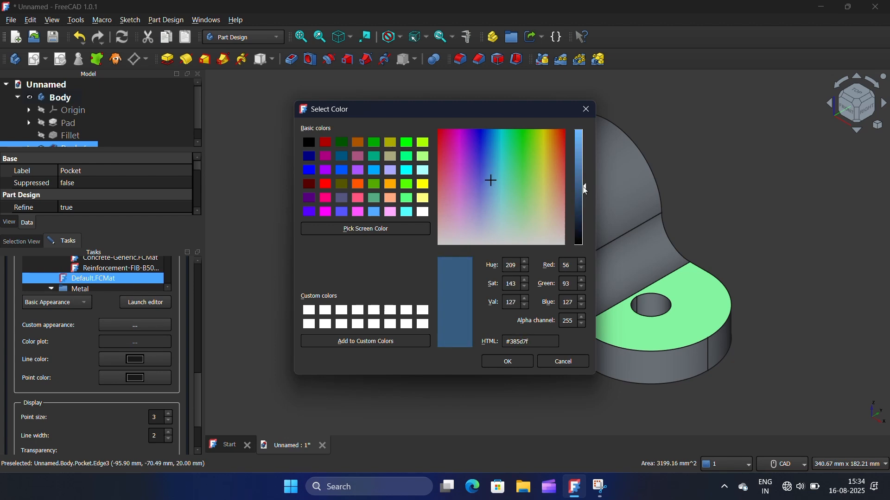
pyautogui.click(585, 159)
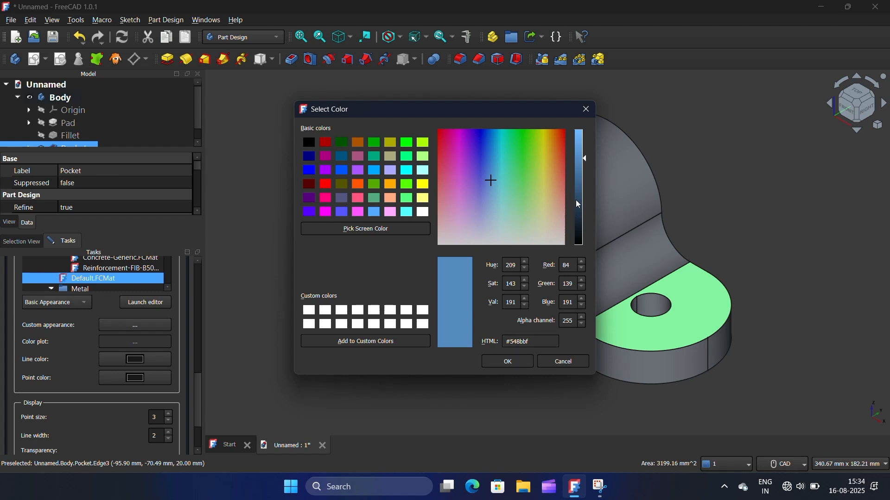
pyautogui.moveTo(585, 159); pyautogui.dragTo(588, 140)
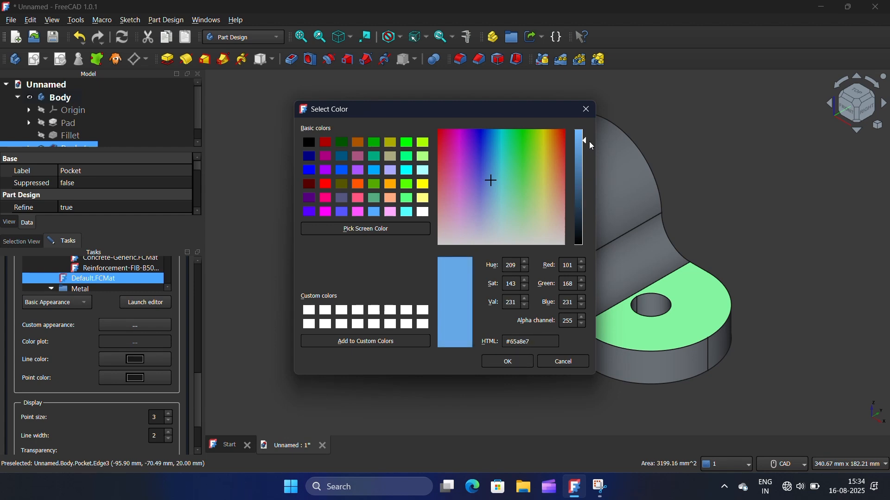
pyautogui.click(508, 362)
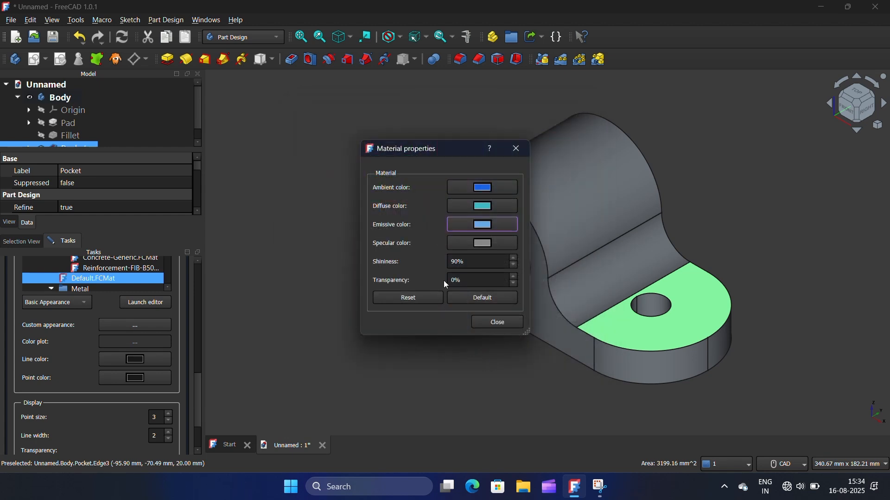
# Step: Set the specular color of the bracket's material to pale turquoise #84e4dc
pyautogui.click(489, 244)
pyautogui.moveTo(499, 192); pyautogui.dragTo(503, 197)
pyautogui.moveTo(582, 180); pyautogui.dragTo(591, 144)
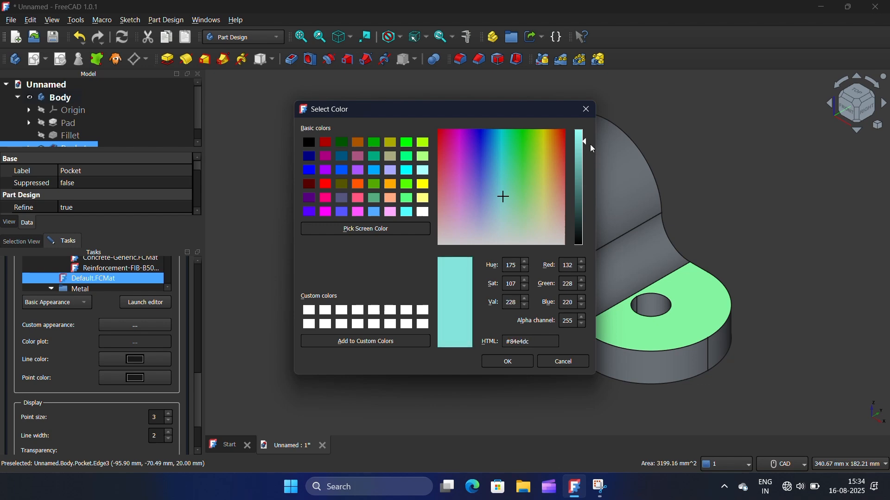
pyautogui.click(507, 362)
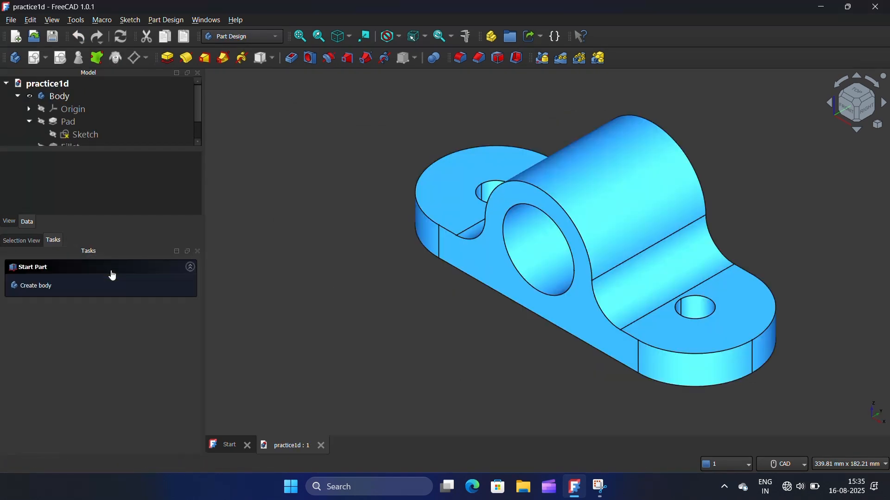
pyautogui.scroll(1, 313, 253)
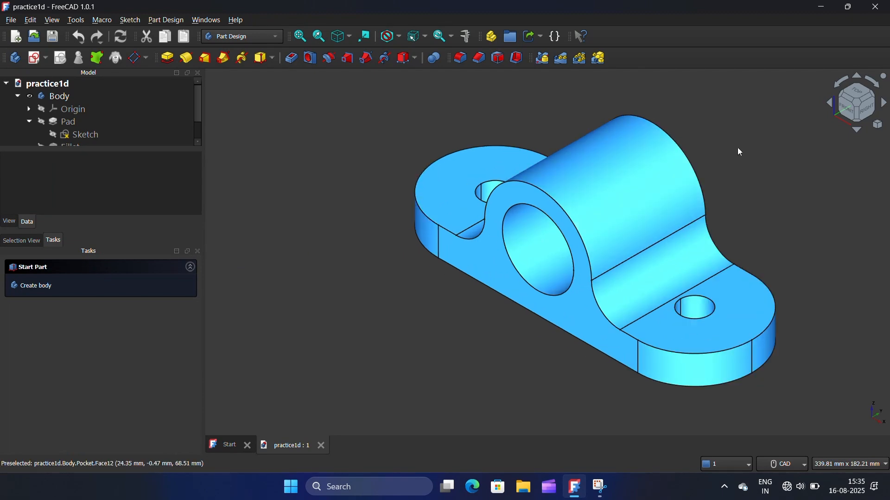
pyautogui.click(860, 133)
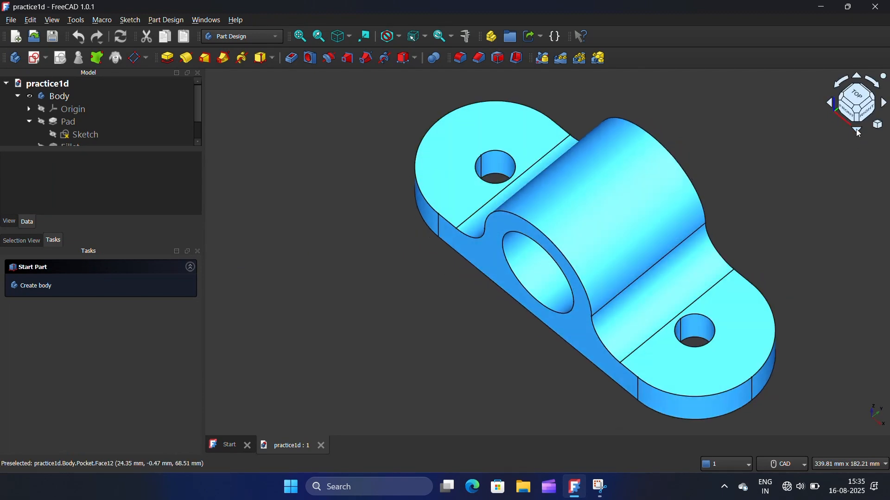
pyautogui.click(860, 133)
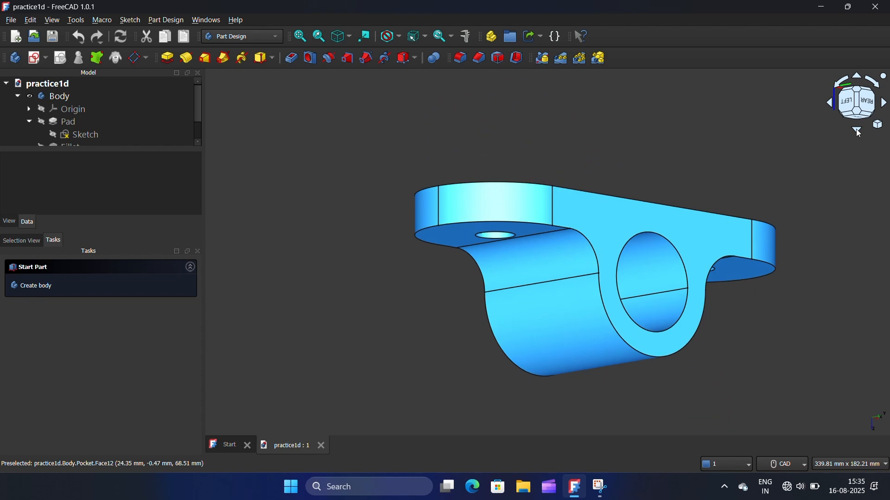
pyautogui.click(861, 133)
pyautogui.click(860, 133)
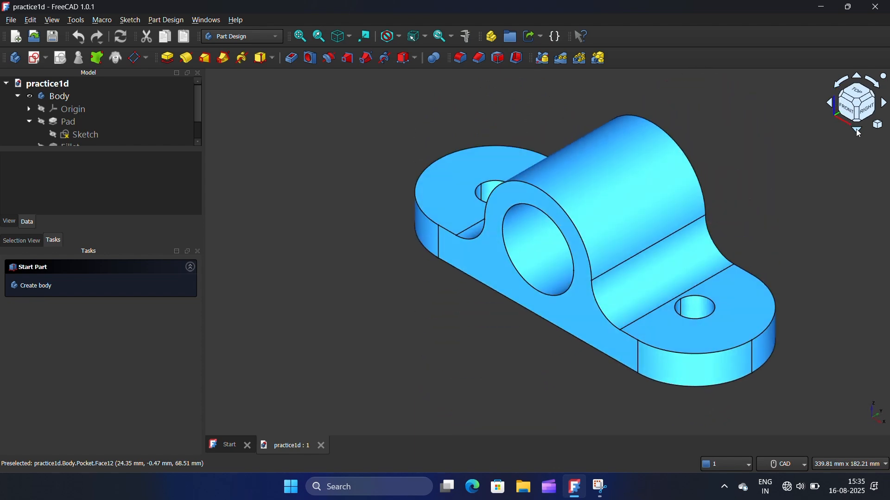